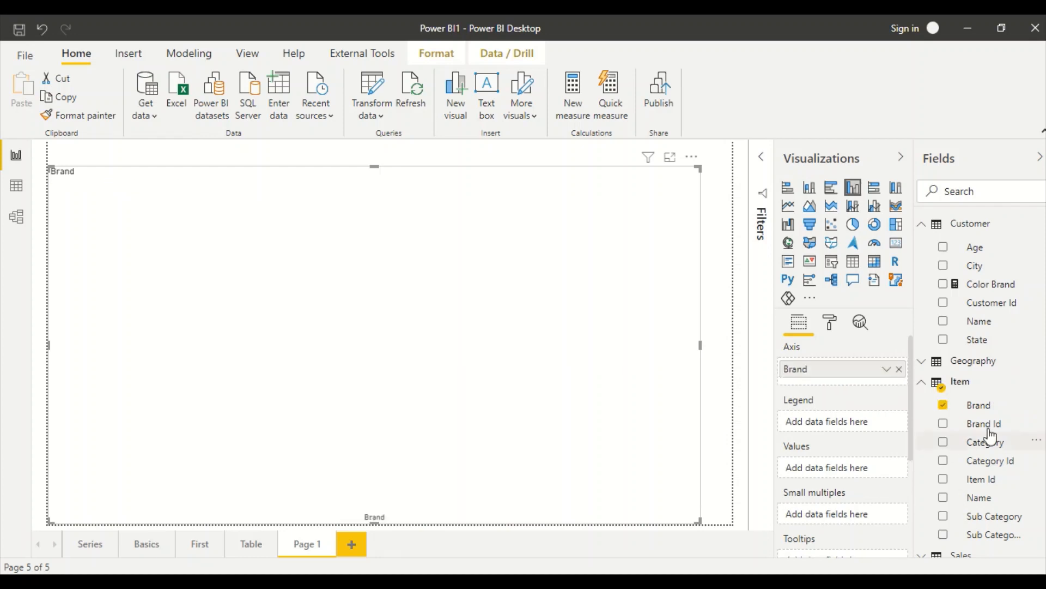
# Add Gross Sales from the Sales table to the Brand chart and change it to a clustered bar chart.
pyautogui.scroll(-1, 1000, 436)
pyautogui.click(988, 546)
pyautogui.scroll(-4, 990, 404)
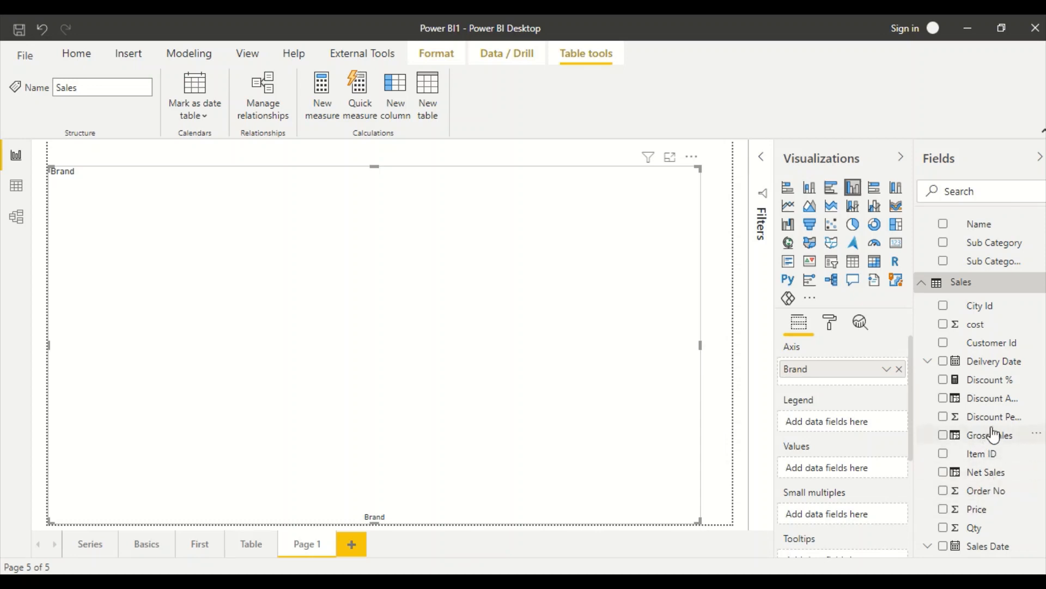
pyautogui.scroll(2, 997, 430)
pyautogui.scroll(-2, 1000, 433)
pyautogui.moveTo(999, 441); pyautogui.dragTo(455, 339)
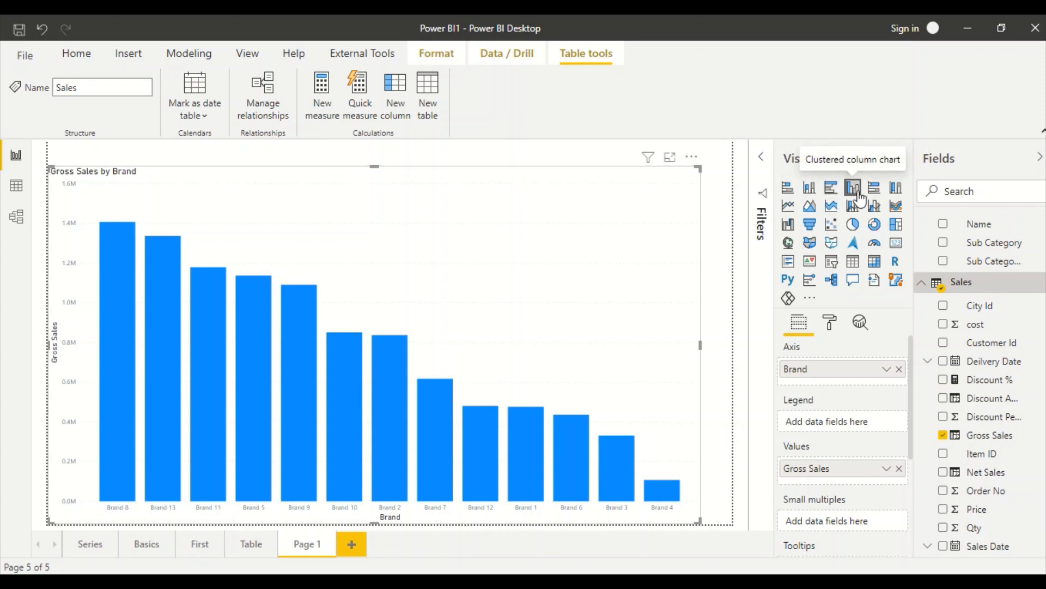
pyautogui.click(830, 192)
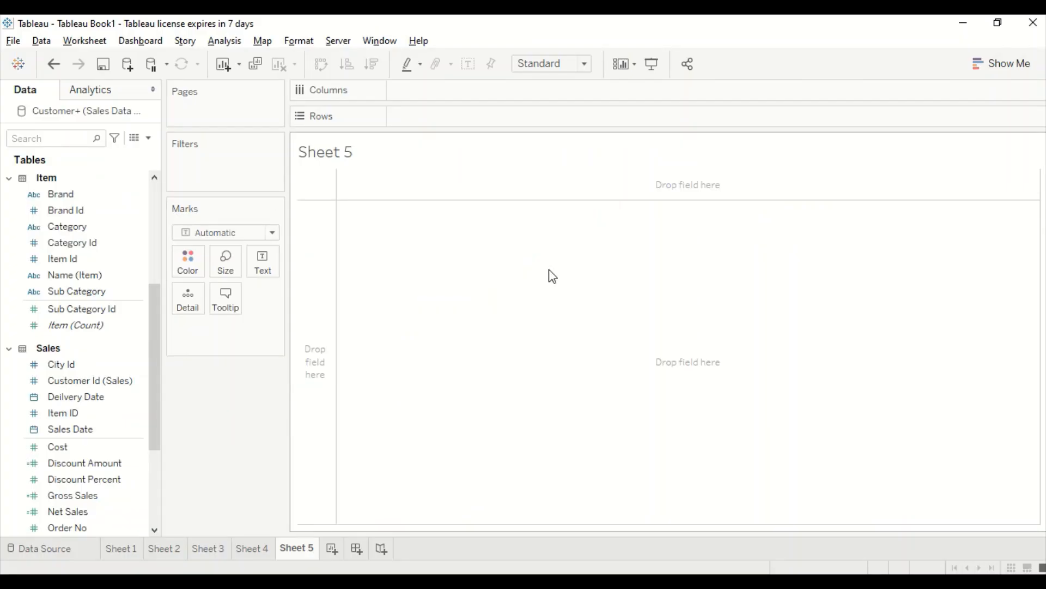
# Switch to Tableau and build a table on Sheet 5 with Brand as rows and Gross Sales as values.
pyautogui.click(57, 377)
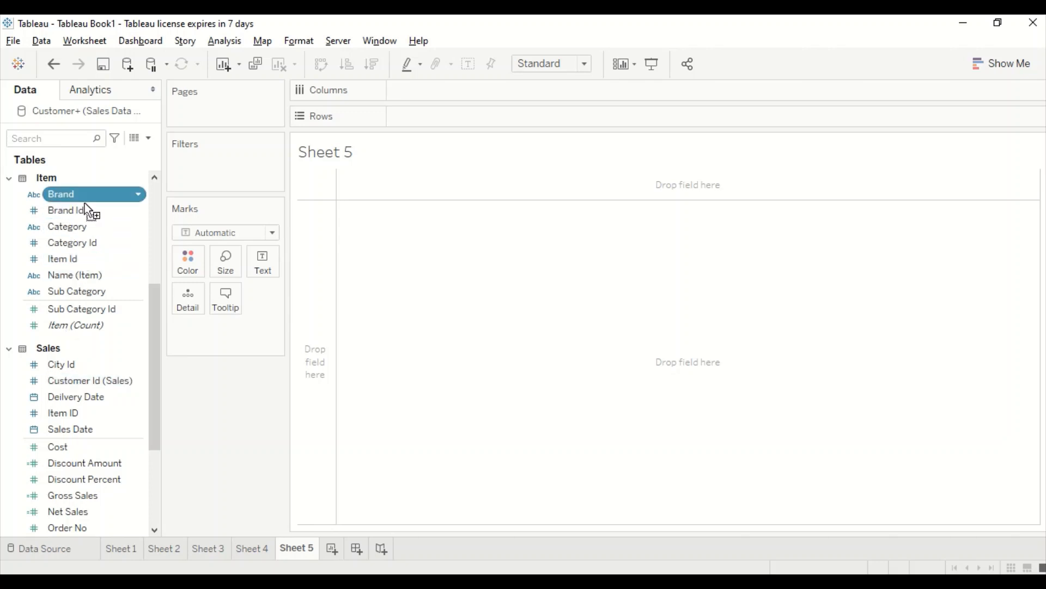
pyautogui.moveTo(84, 203); pyautogui.dragTo(401, 250)
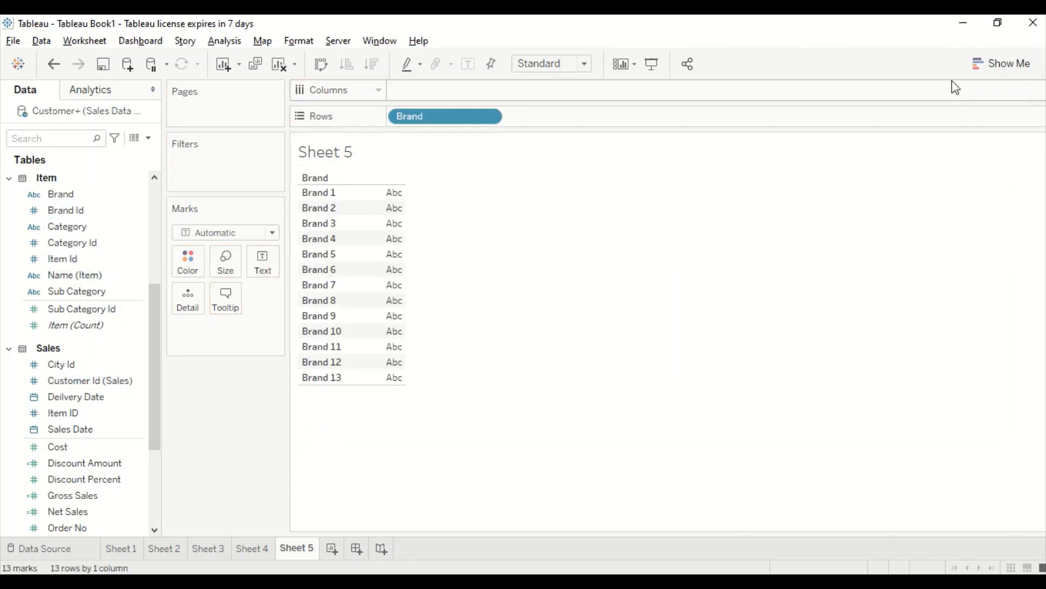
pyautogui.click(997, 70)
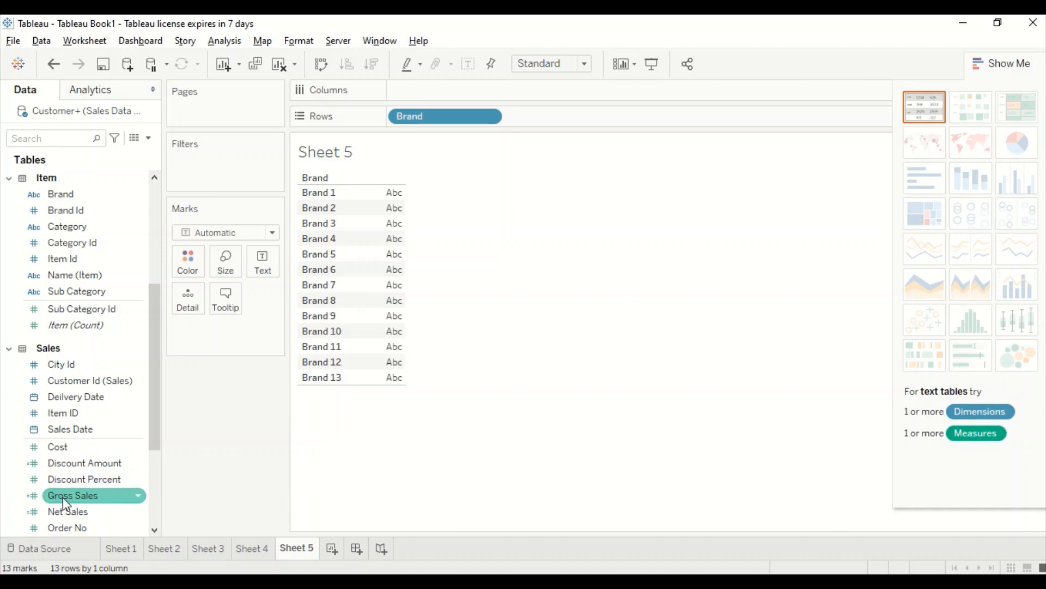
pyautogui.moveTo(65, 503); pyautogui.dragTo(385, 212)
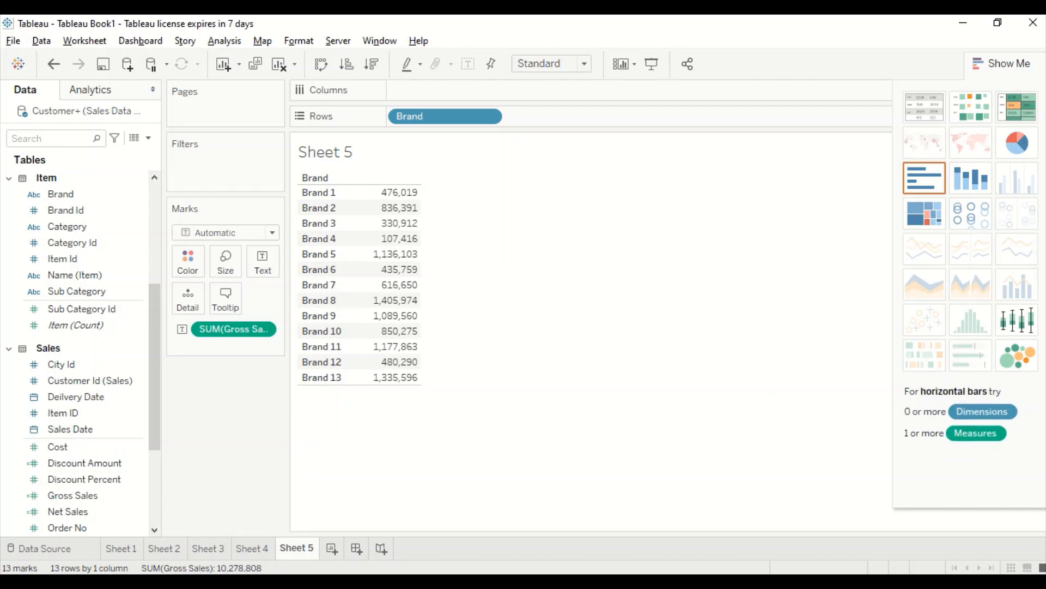
# Turn the table into a horizontal bar chart and swap rows and columns to make the bars vertical.
pyautogui.click(931, 185)
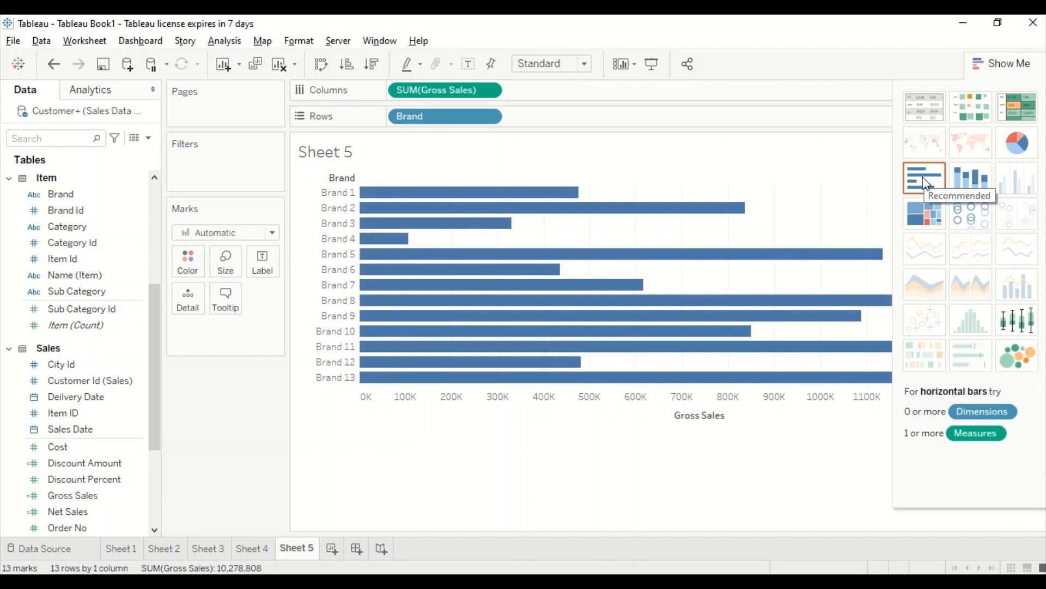
pyautogui.moveTo(567, 259)
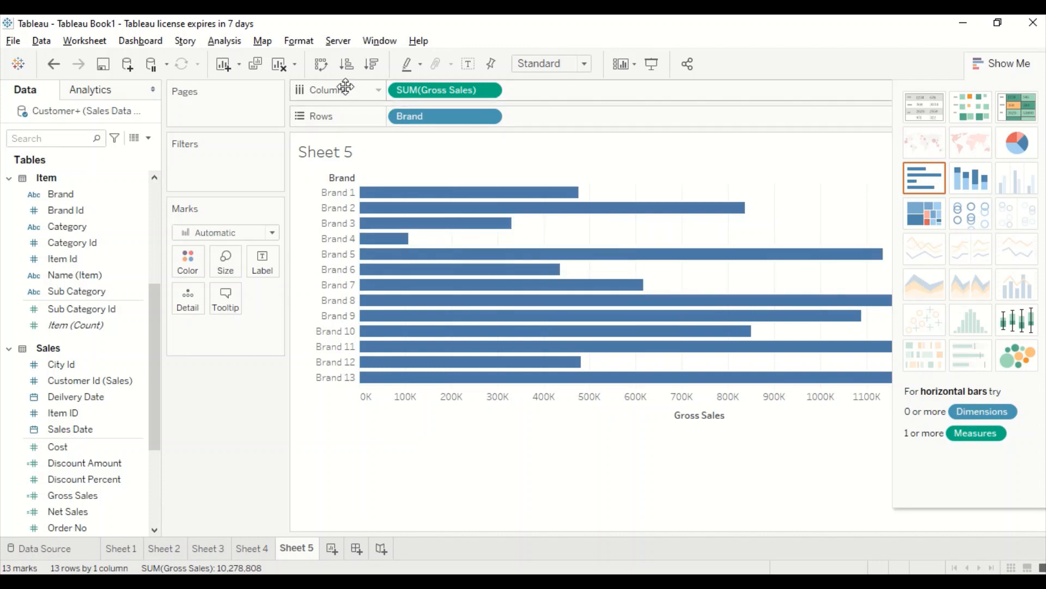
pyautogui.click(323, 69)
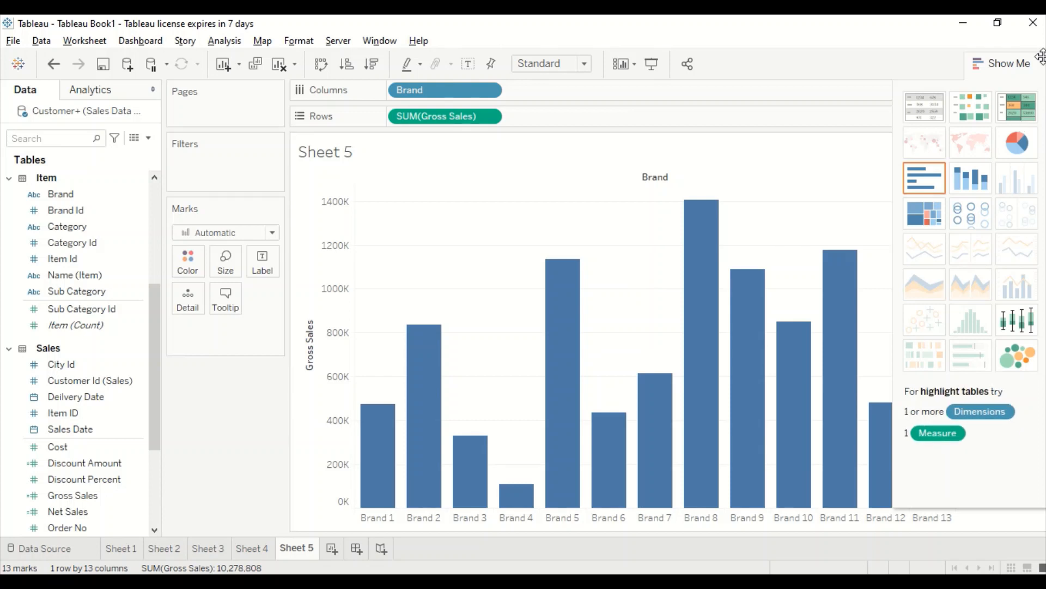
pyautogui.click(1023, 63)
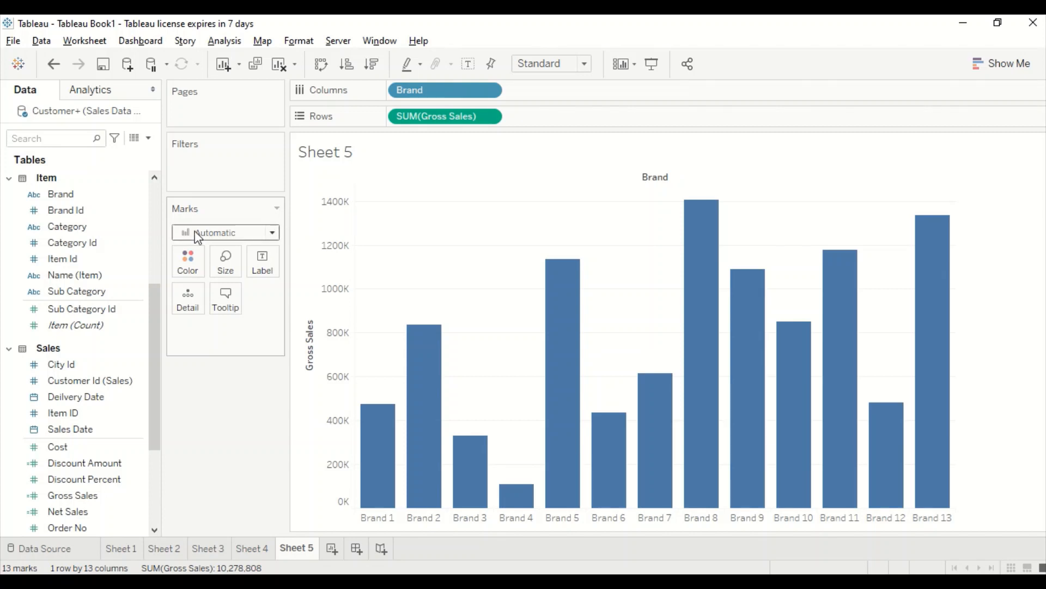
# Add Category to the columns and place it ahead of Brand.
pyautogui.moveTo(101, 226); pyautogui.dragTo(562, 99)
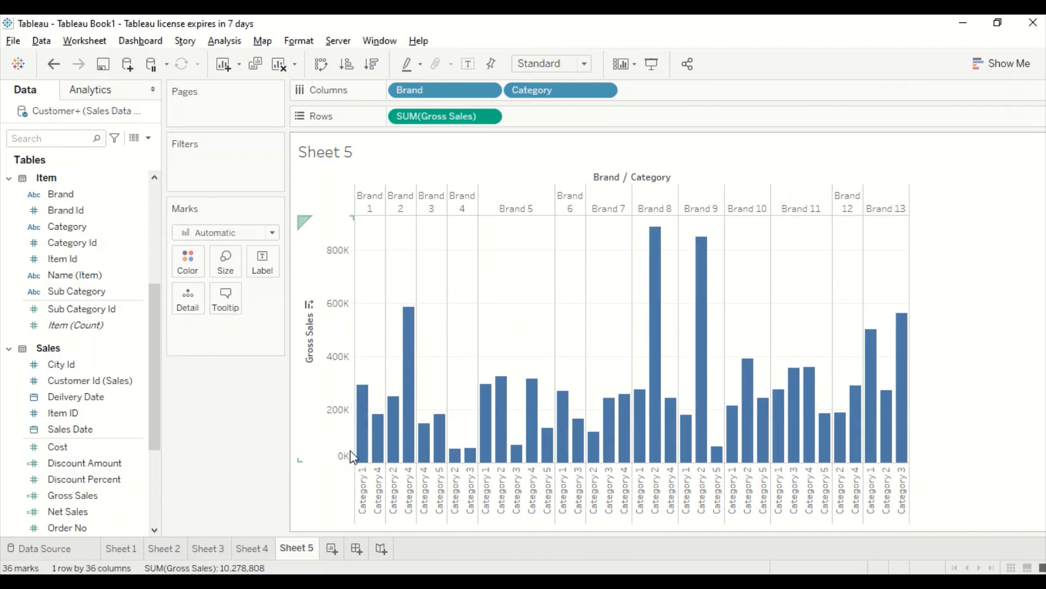
pyautogui.moveTo(543, 94); pyautogui.dragTo(413, 90)
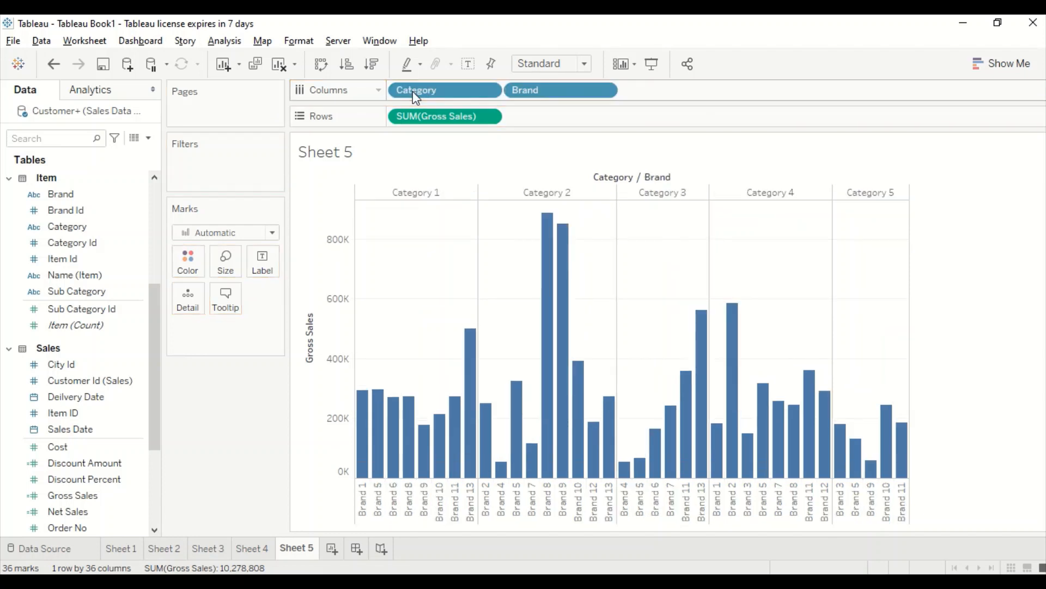
pyautogui.moveTo(522, 390)
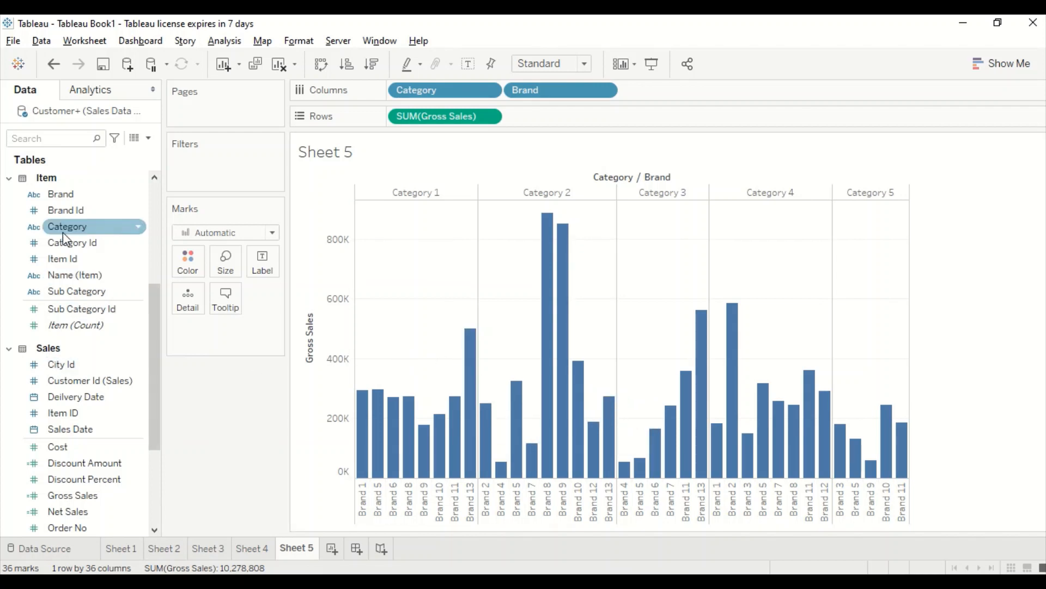
# Try colouring the bars by Brand and by Category, removing each field from the marks again.
pyautogui.moveTo(77, 195); pyautogui.dragTo(190, 261)
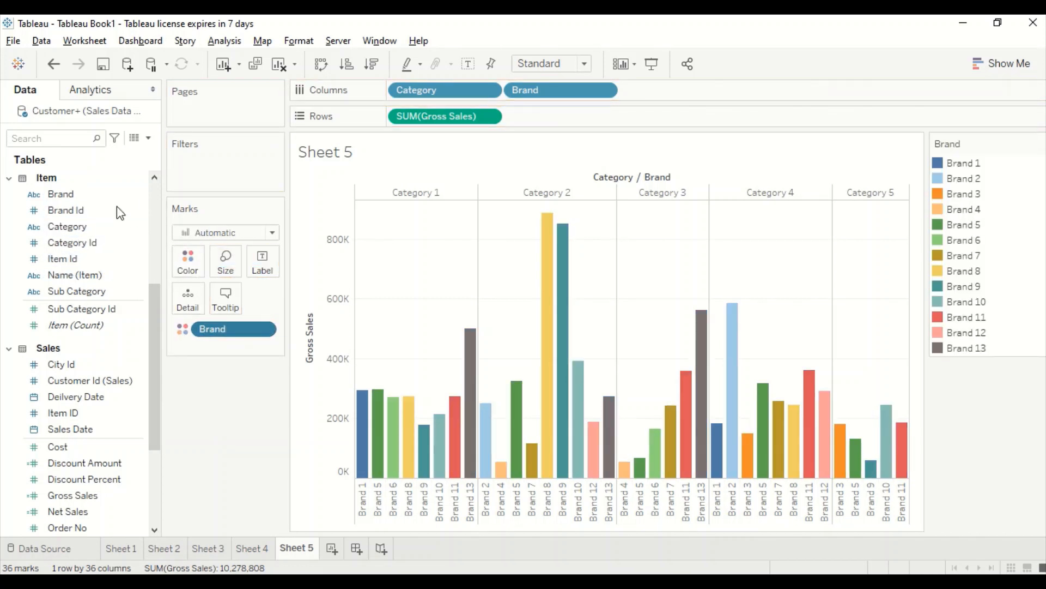
pyautogui.moveTo(213, 329); pyautogui.dragTo(70, 275)
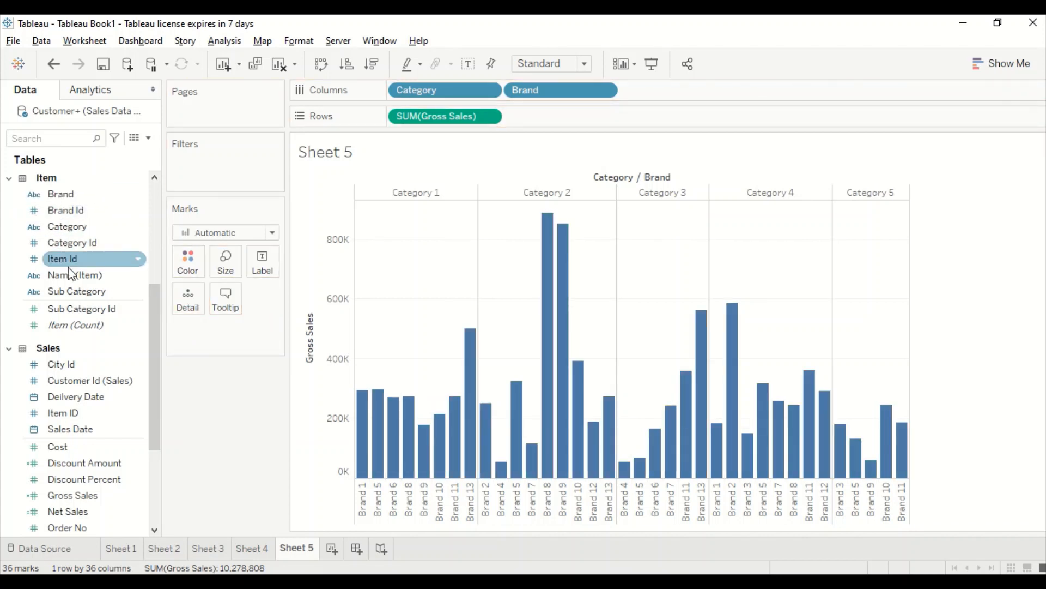
pyautogui.moveTo(70, 236); pyautogui.dragTo(188, 264)
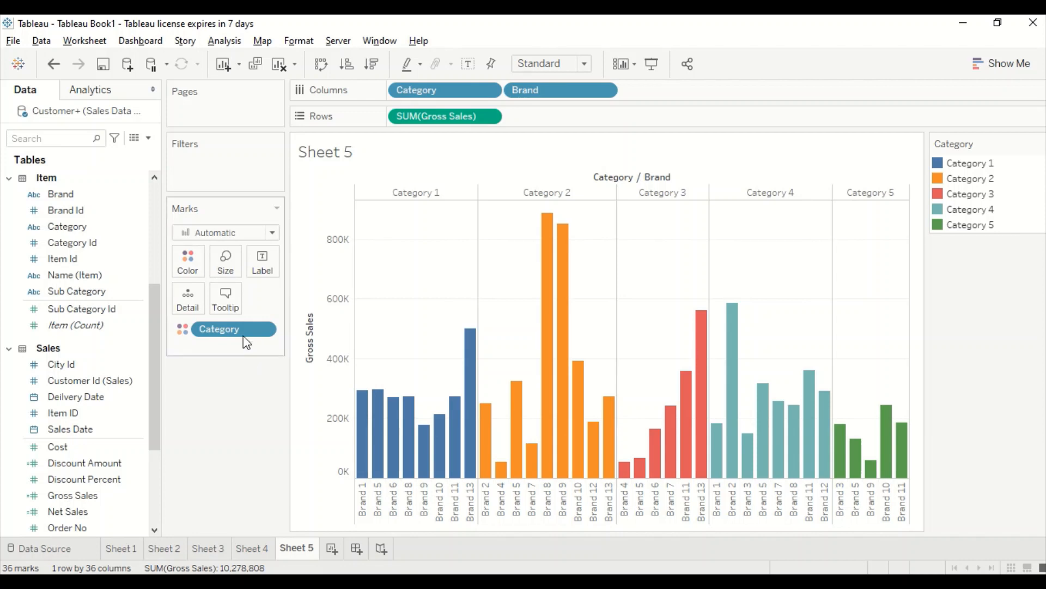
pyautogui.moveTo(237, 335); pyautogui.dragTo(82, 234)
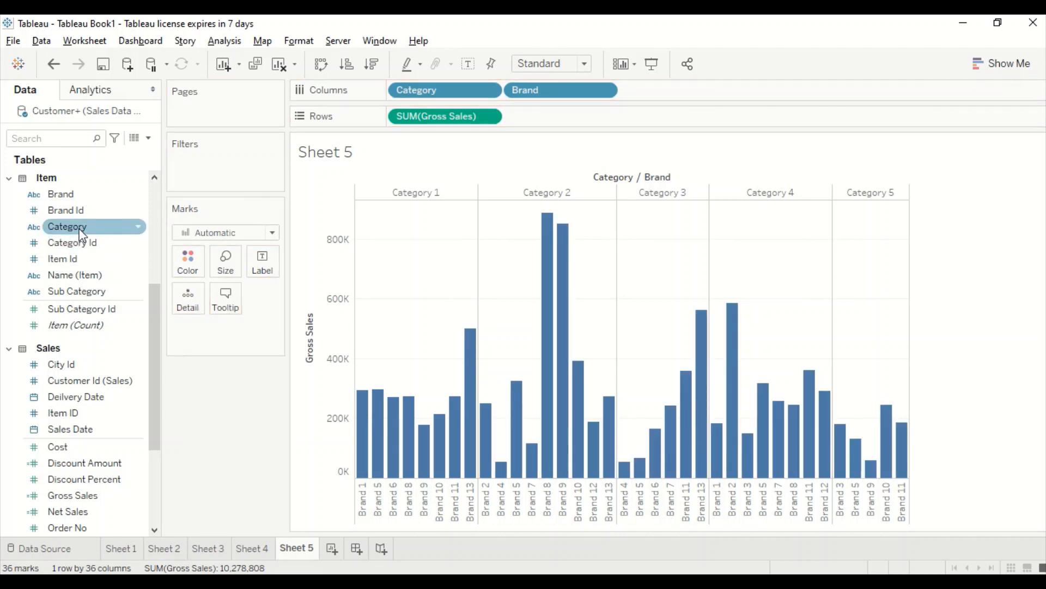
# Colour the bars by Brand.
pyautogui.moveTo(60, 194); pyautogui.dragTo(184, 266)
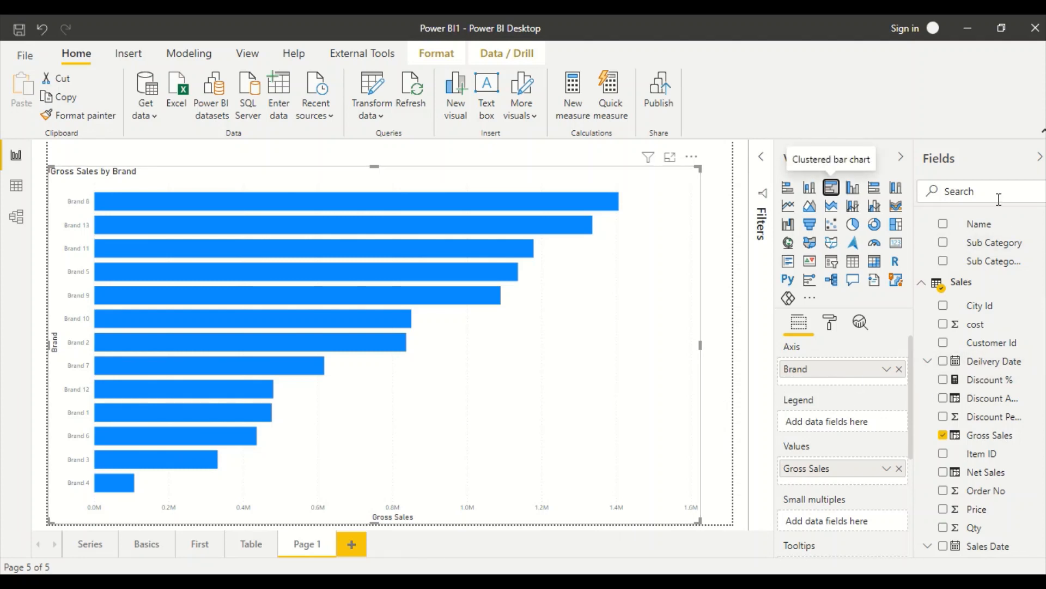
# In Power BI, find the Category field, add it as the chart's legend and change the visual to a clustered column chart.
pyautogui.click(979, 190)
pyautogui.write('ca')
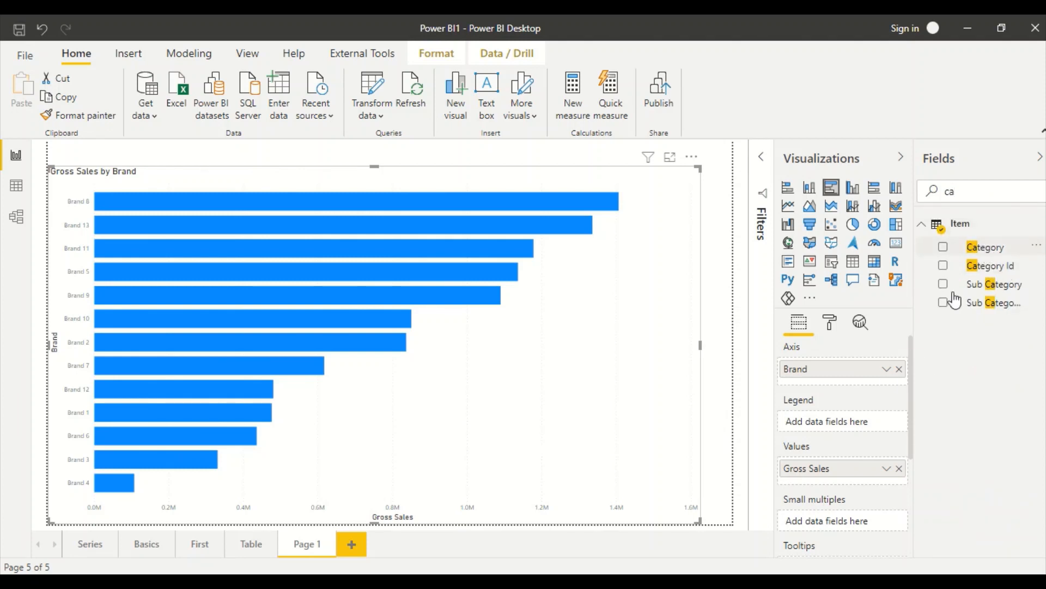
pyautogui.moveTo(985, 247); pyautogui.dragTo(846, 432)
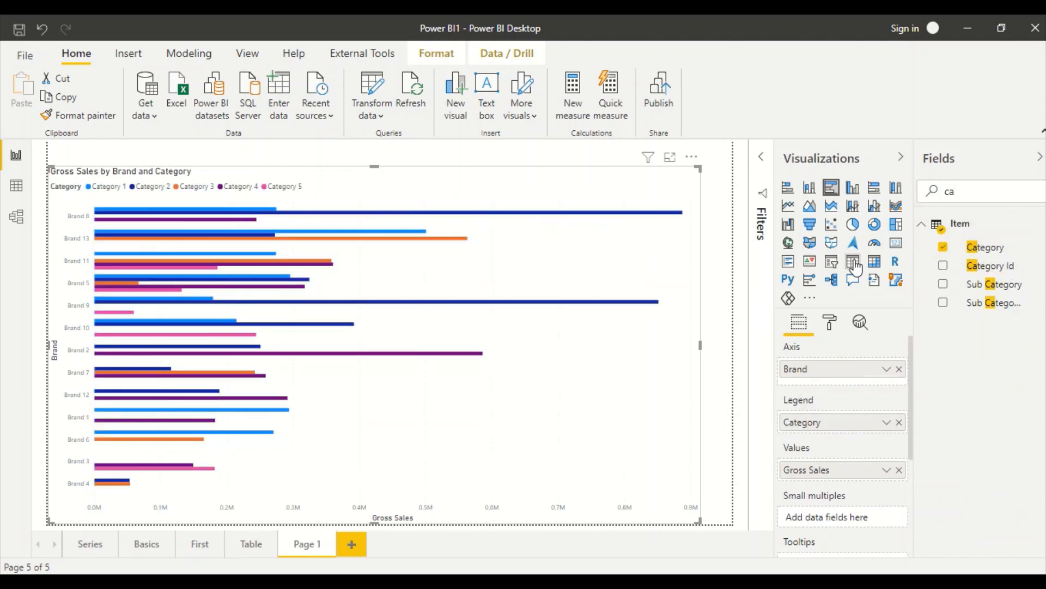
pyautogui.click(853, 190)
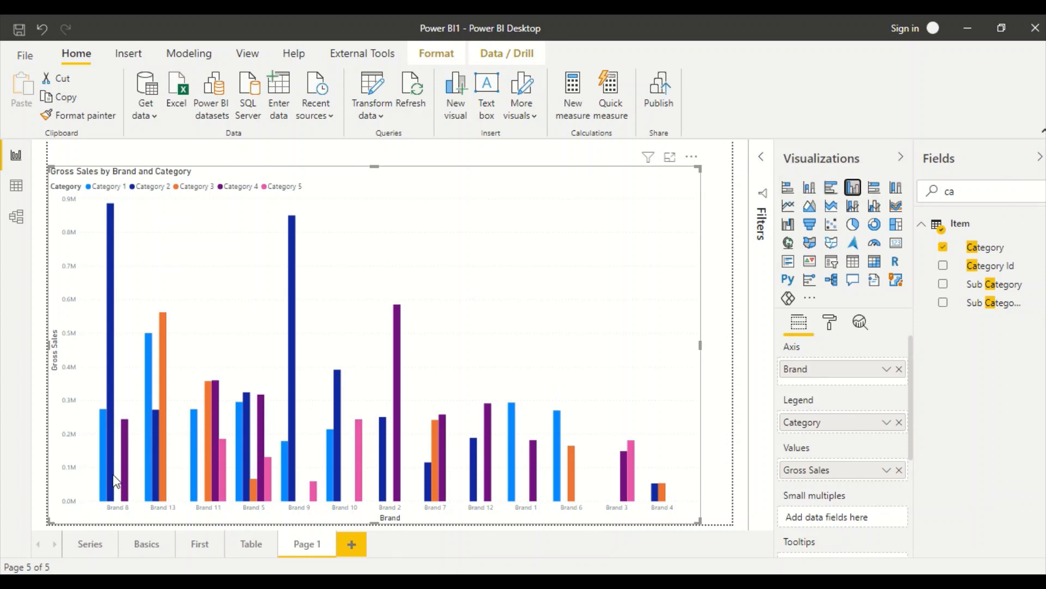
pyautogui.moveTo(115, 481)
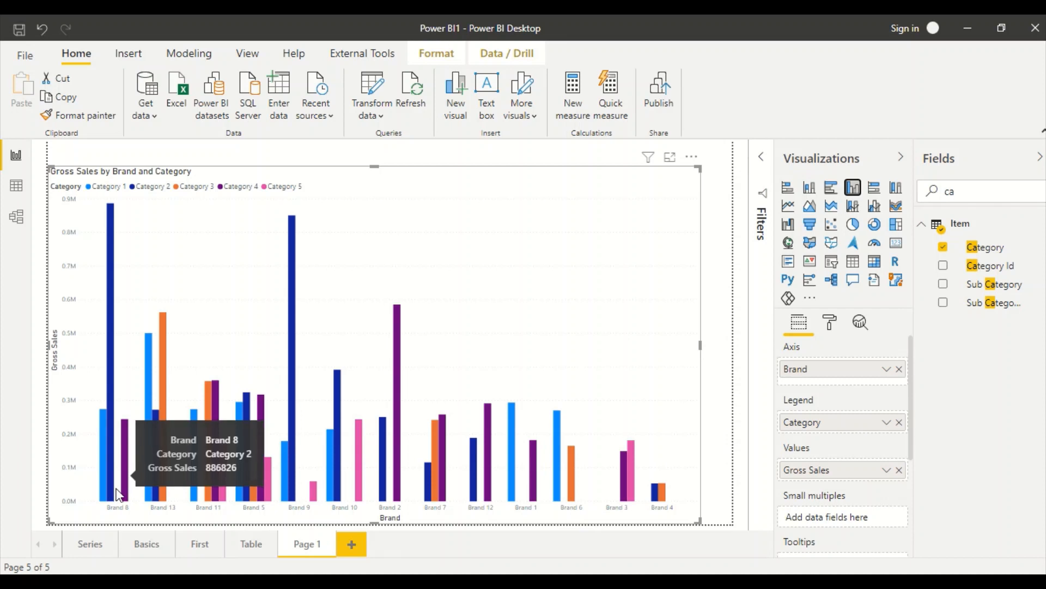
# Rearrange the chart fields so that the axis holds Category followed by Brand and the legend is empty.
pyautogui.moveTo(843, 425)
pyautogui.mouseDown()
pyautogui.moveTo(844, 367)
pyautogui.moveTo(836, 458)
pyautogui.moveTo(837, 443)
pyautogui.mouseUp()
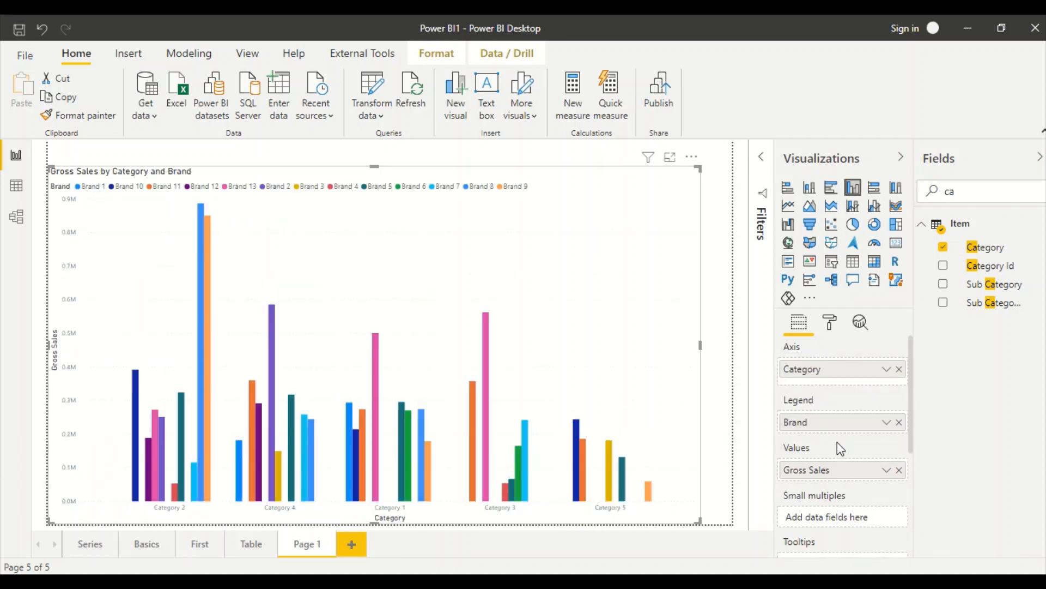
pyautogui.moveTo(292, 489)
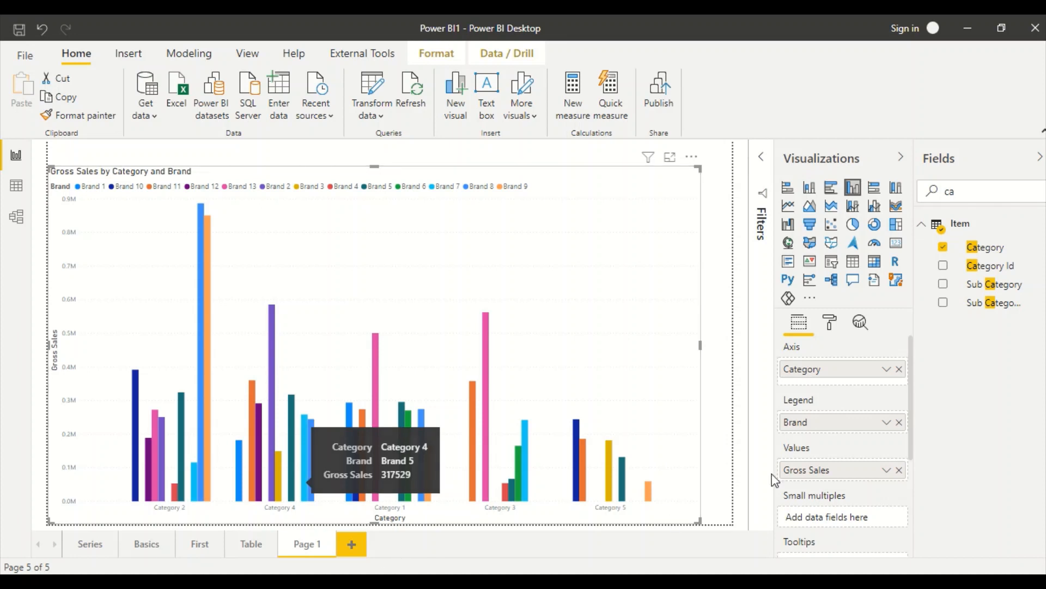
pyautogui.moveTo(805, 428); pyautogui.dragTo(816, 387)
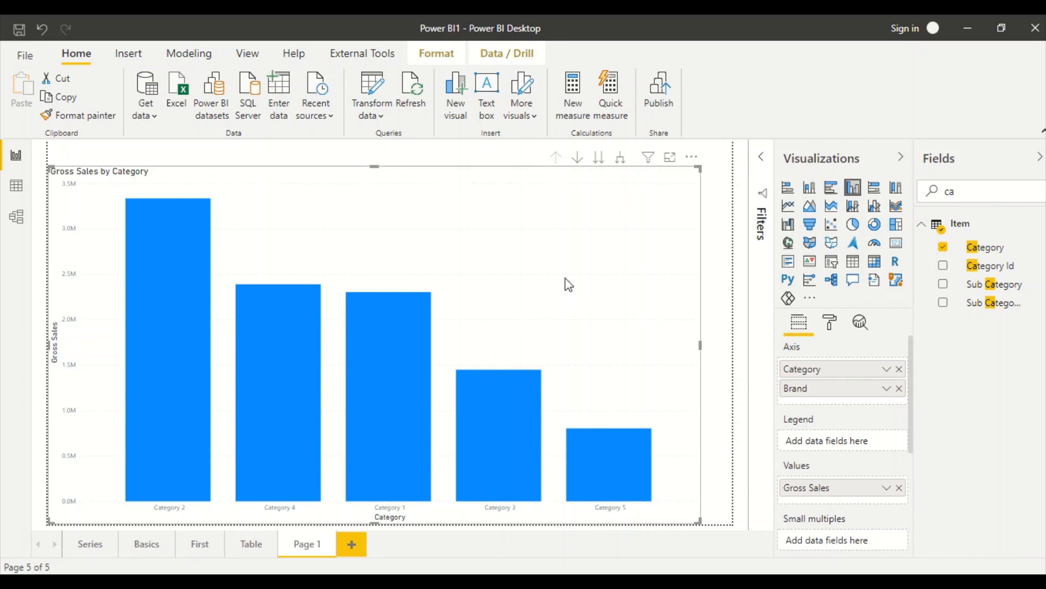
# Try drill-down mode and the next hierarchy level on the column chart, returning to the Category level.
pyautogui.rightClick(289, 333)
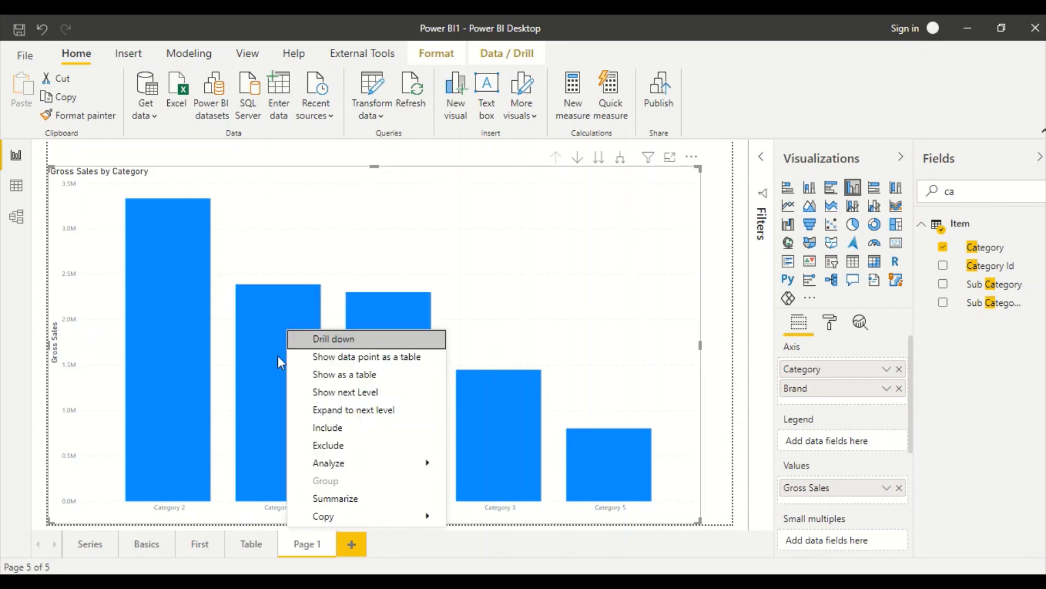
pyautogui.click(632, 216)
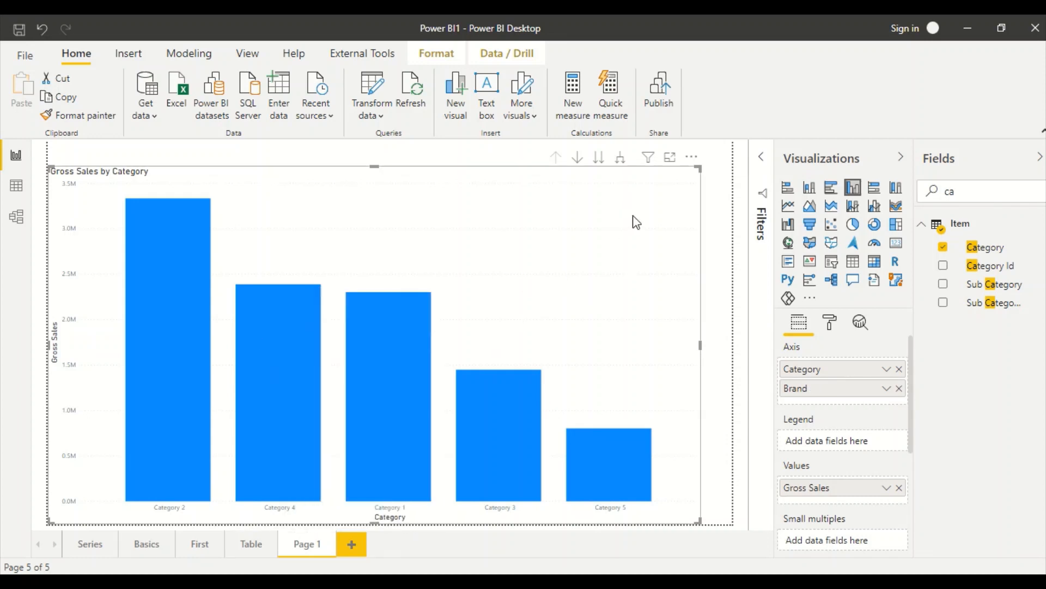
pyautogui.click(577, 158)
pyautogui.click(599, 157)
pyautogui.click(556, 157)
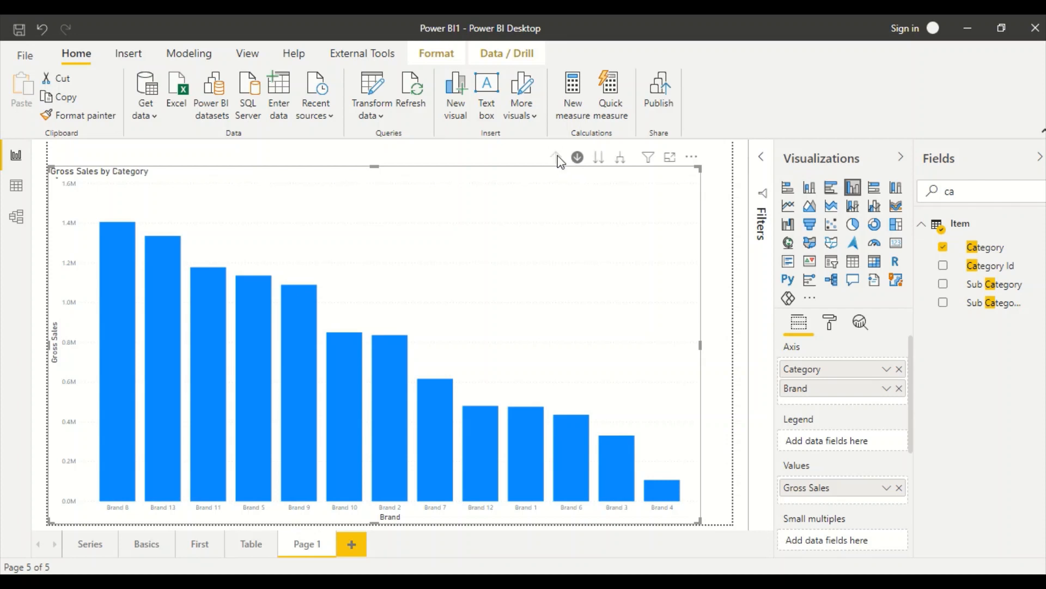
pyautogui.click(577, 158)
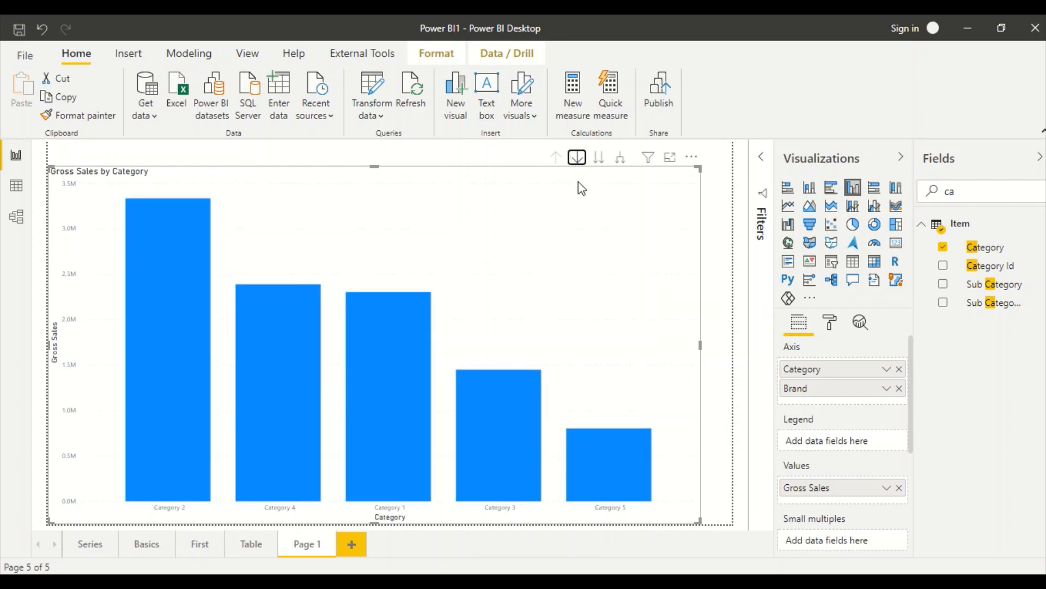
# Expand the chart one level down the hierarchy and sort it by Category Brand.
pyautogui.click(620, 158)
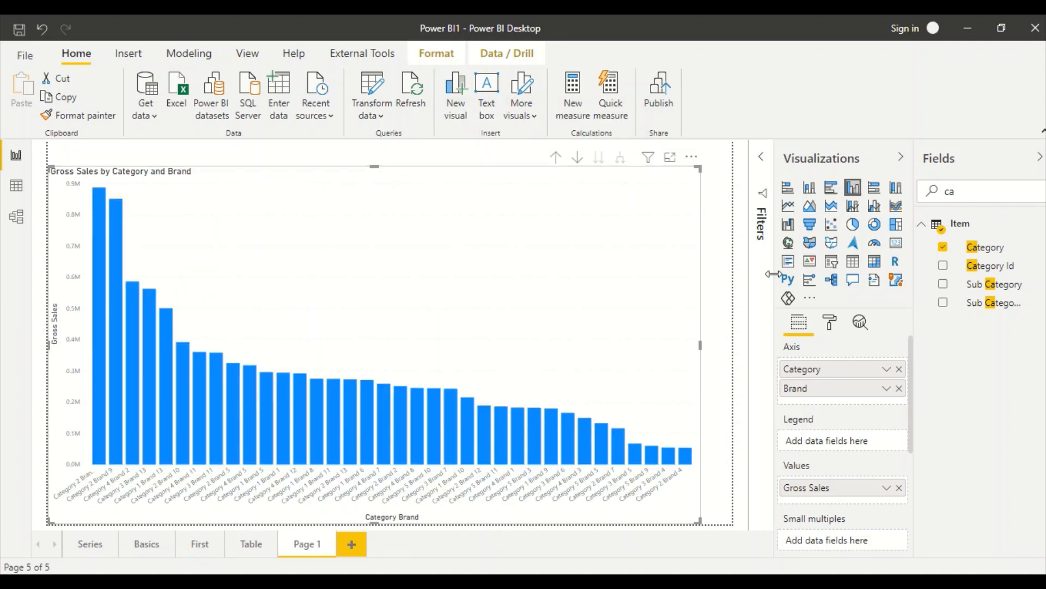
pyautogui.click(691, 157)
pyautogui.moveTo(715, 278)
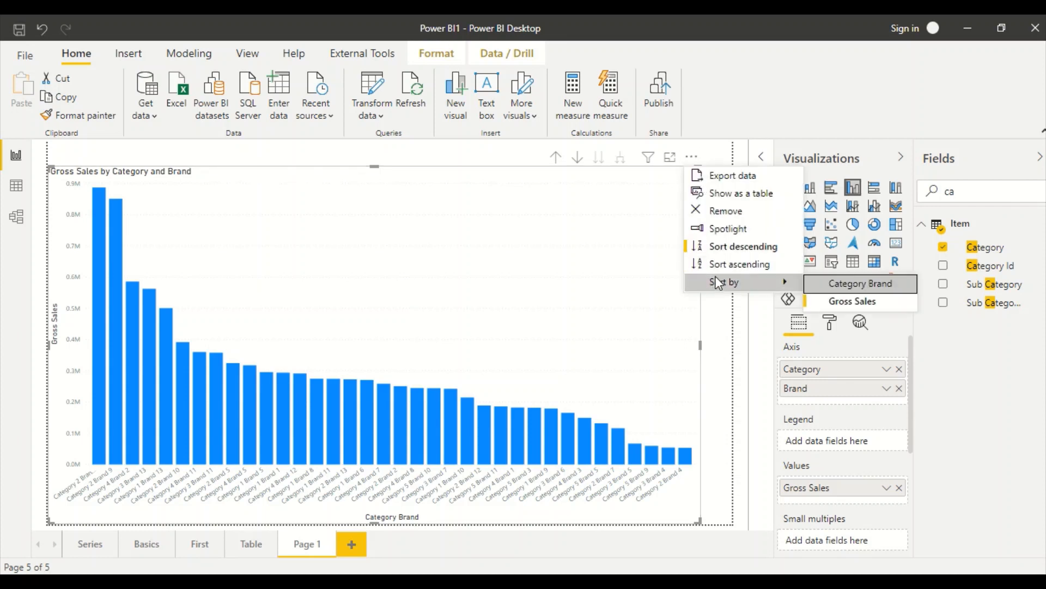
pyautogui.click(862, 289)
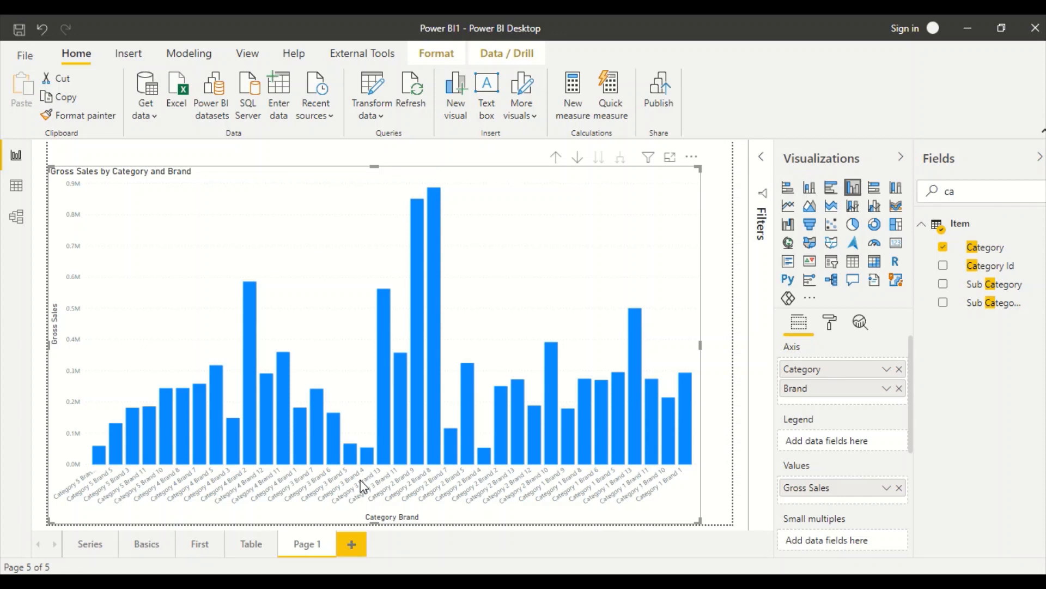
# Find the concatenate labels setting in the column chart's X axis formatting and turn it off.
pyautogui.click(829, 325)
pyautogui.click(826, 349)
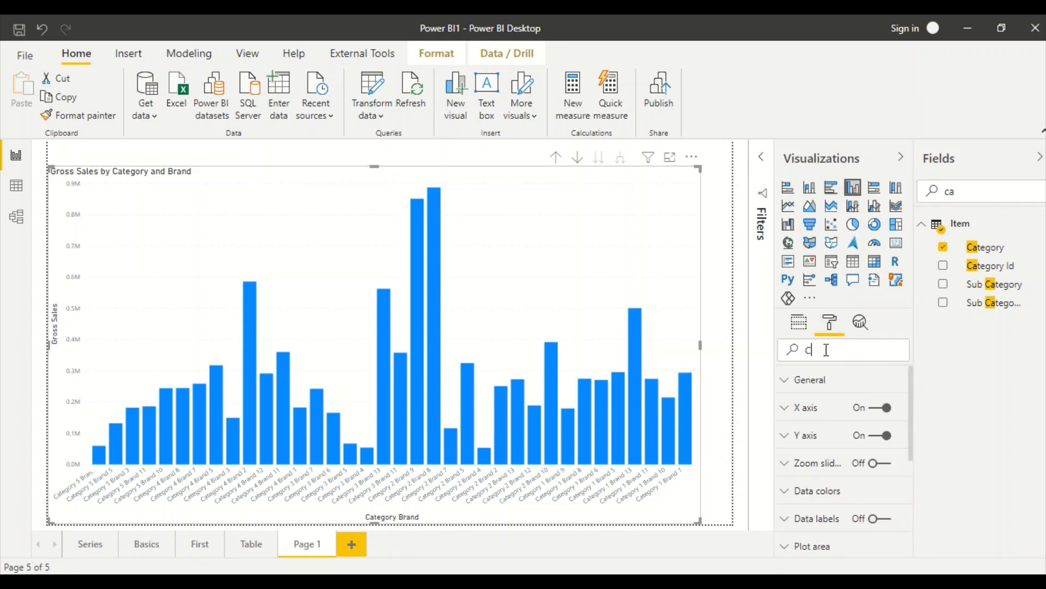
pyautogui.write('Conca')
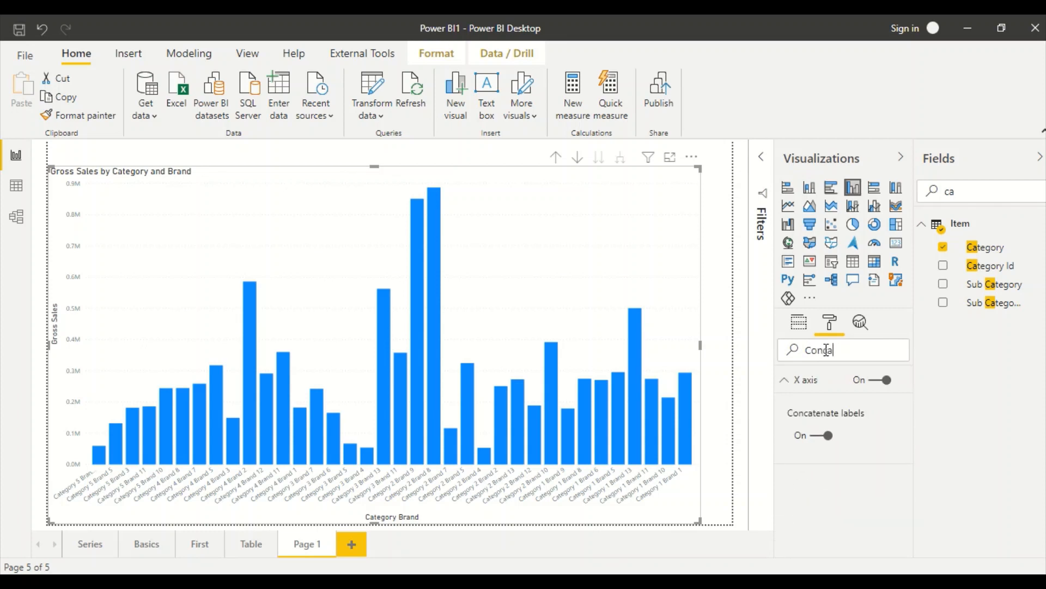
pyautogui.click(816, 438)
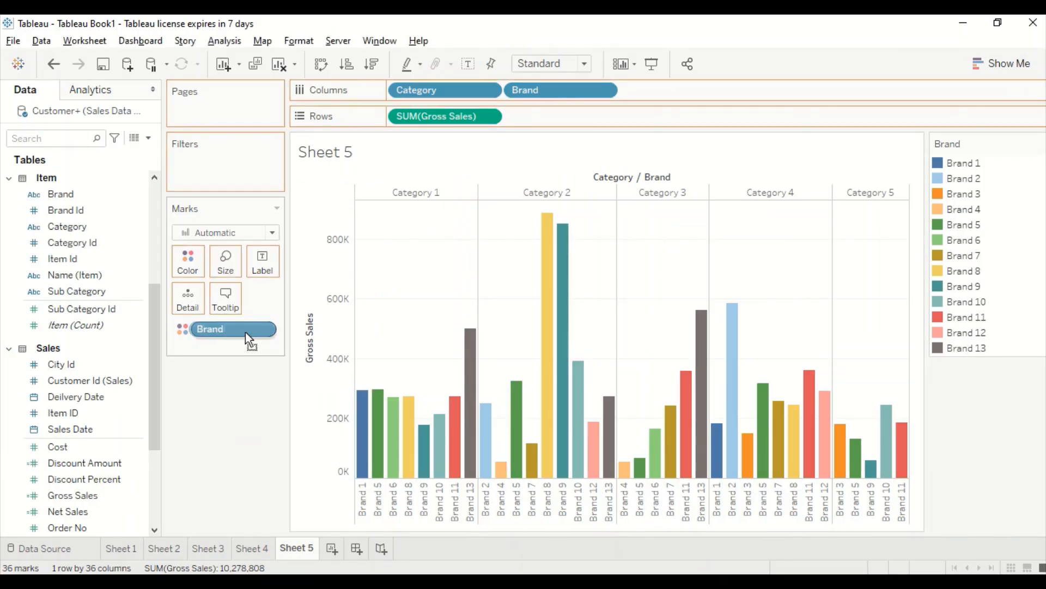
# Remove Brand from the color marks in the Tableau sheet, and sort the Power BI column chart ascending.
pyautogui.moveTo(245, 332); pyautogui.dragTo(141, 314)
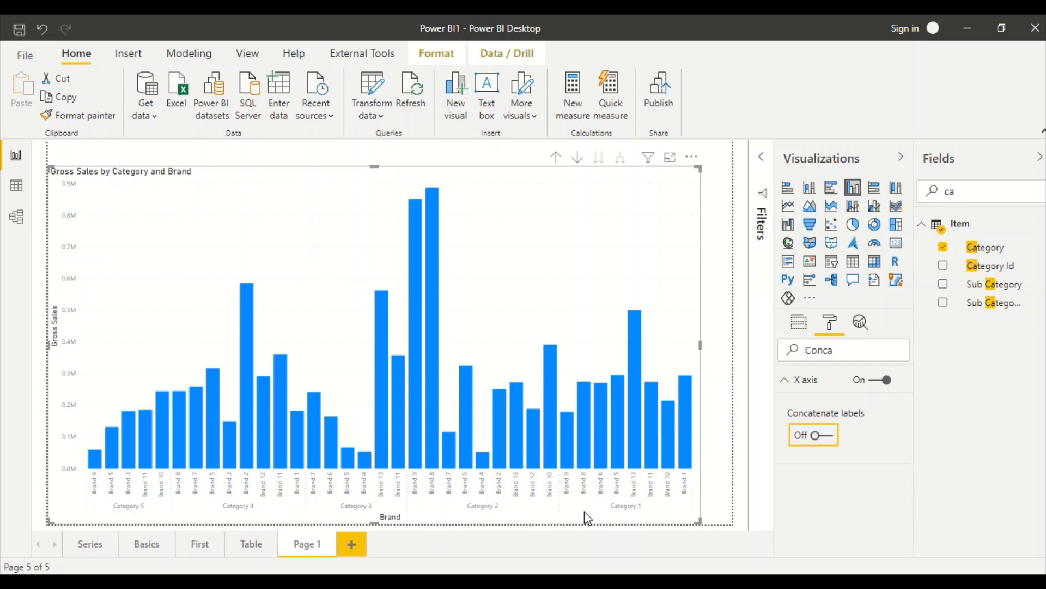
pyautogui.click(691, 157)
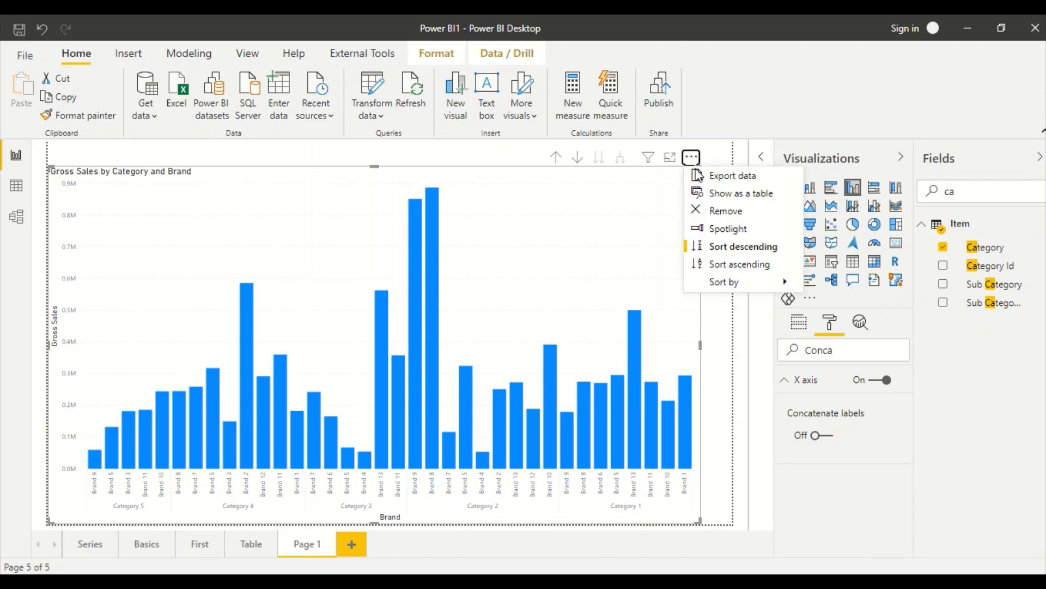
pyautogui.click(723, 262)
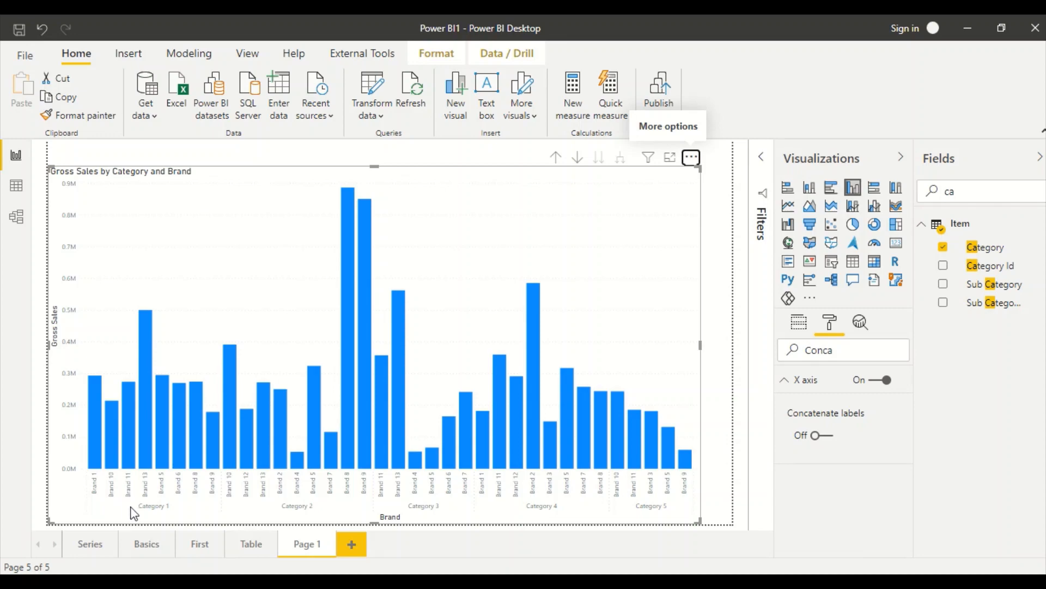
# Compare the order of the brands within each category between the Tableau and Power BI column charts.
pyautogui.hotkey('alt', 'Tab')
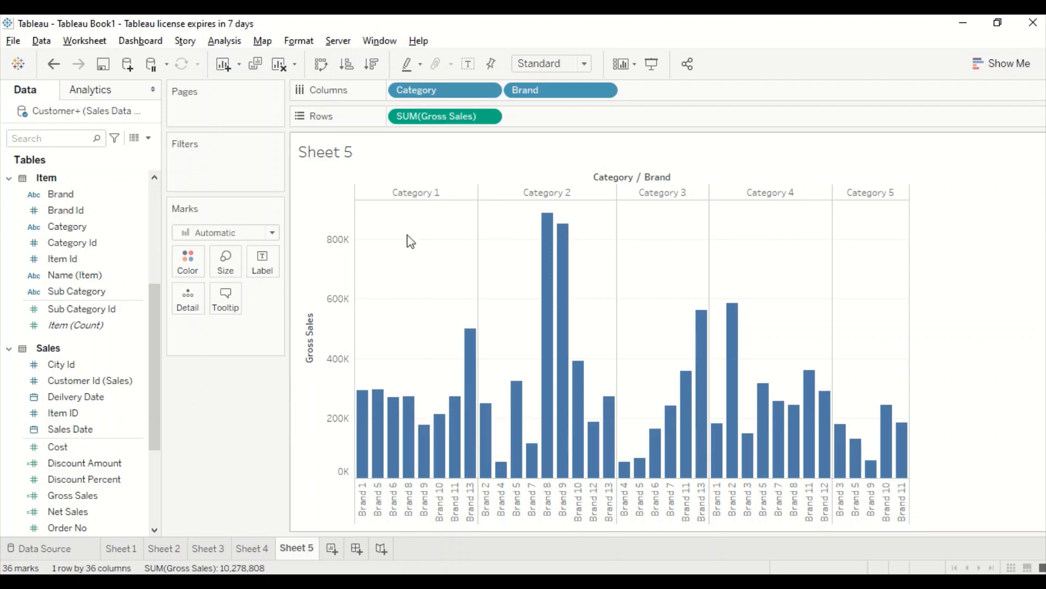
pyautogui.hotkey('alt', 'Tab')
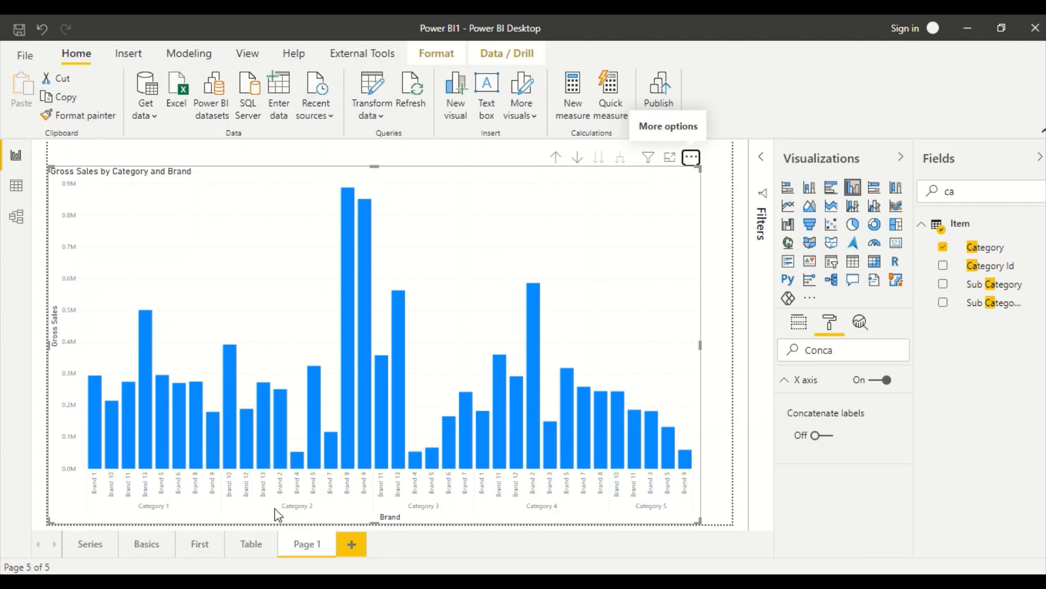
pyautogui.hotkey('alt', 'Tab')
pyautogui.hotkey('alt', 'Tab')
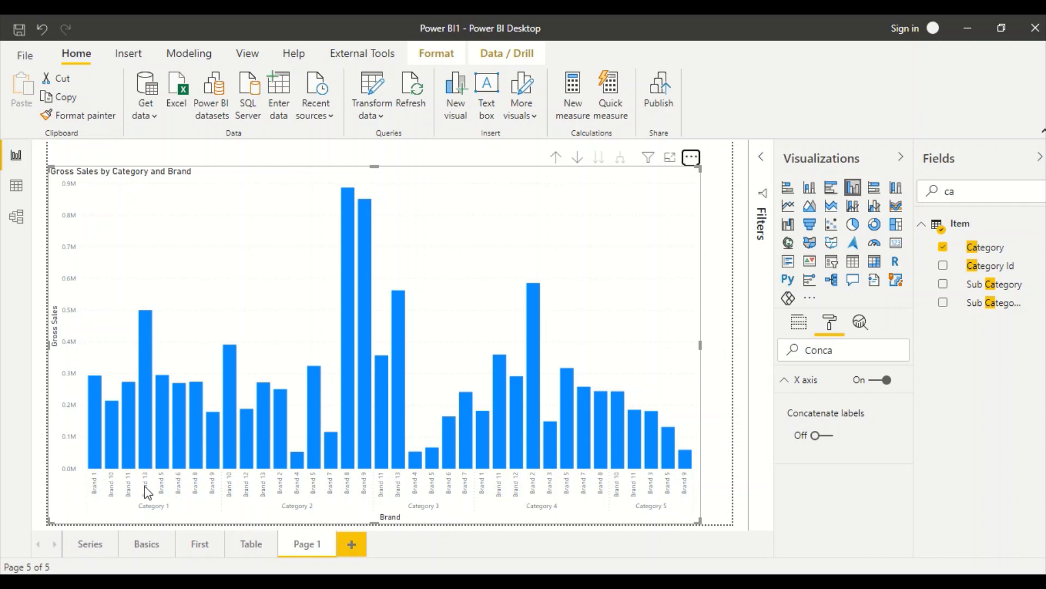
pyautogui.hotkey('alt', 'Tab')
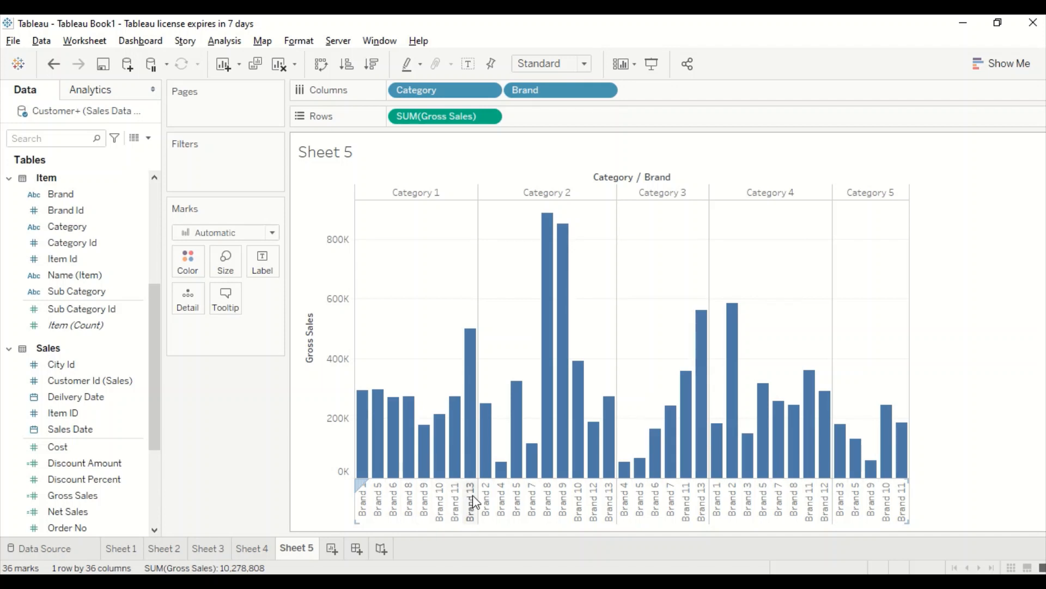
pyautogui.hotkey('alt', 'Tab')
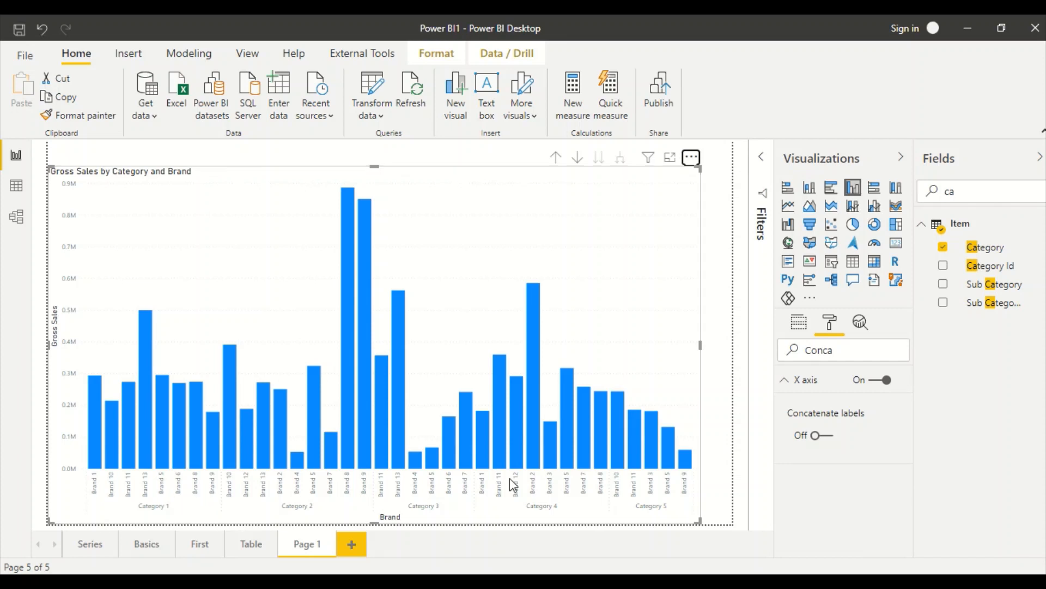
# Open the column chart's data color formatting to reach the conditional option for the default color.
pyautogui.click(803, 329)
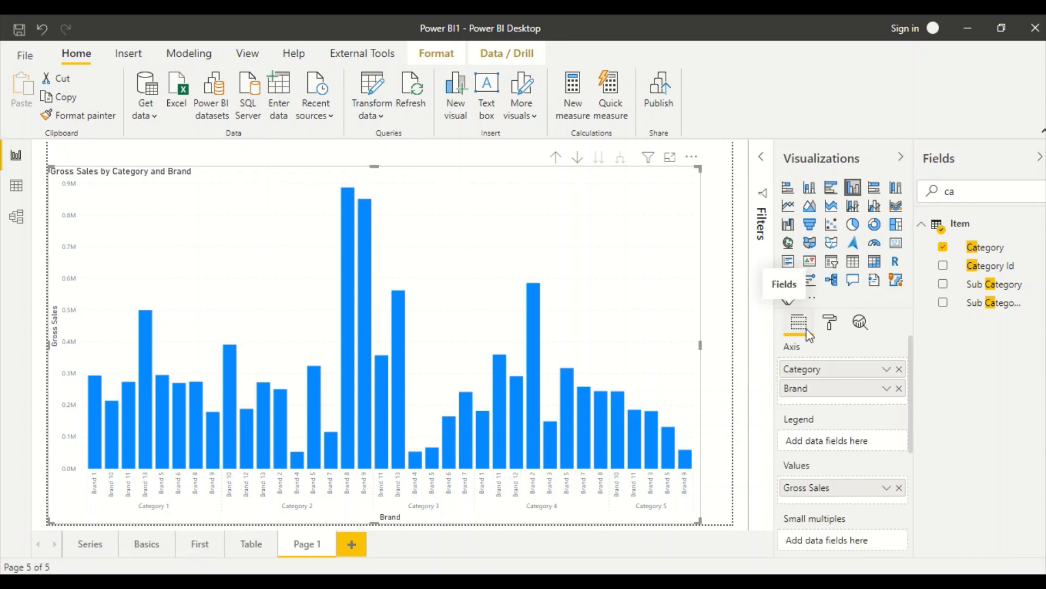
pyautogui.click(830, 322)
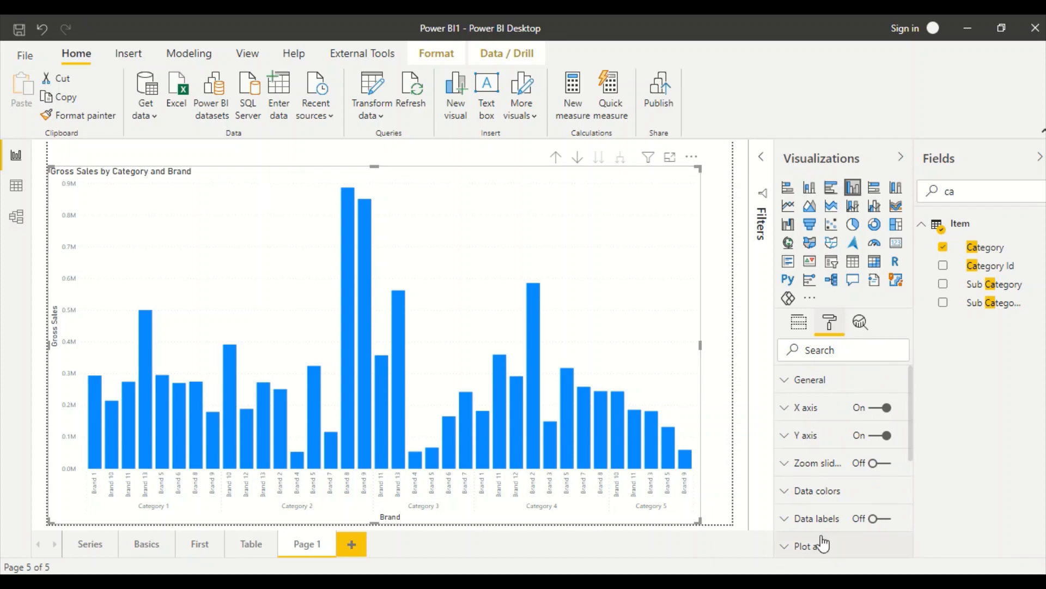
pyautogui.click(823, 494)
pyautogui.scroll(-2, 859, 467)
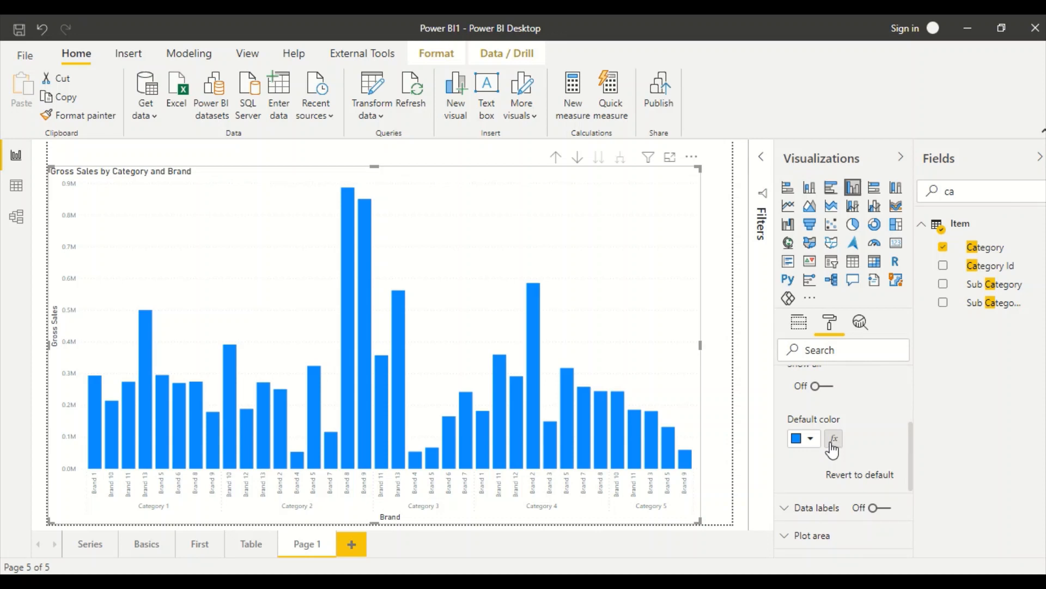
# Search the fields for "colo", open the Color Brand measure and copy its entire formula.
pyautogui.click(968, 190)
pyautogui.press('BackSpace')
pyautogui.write('olo')
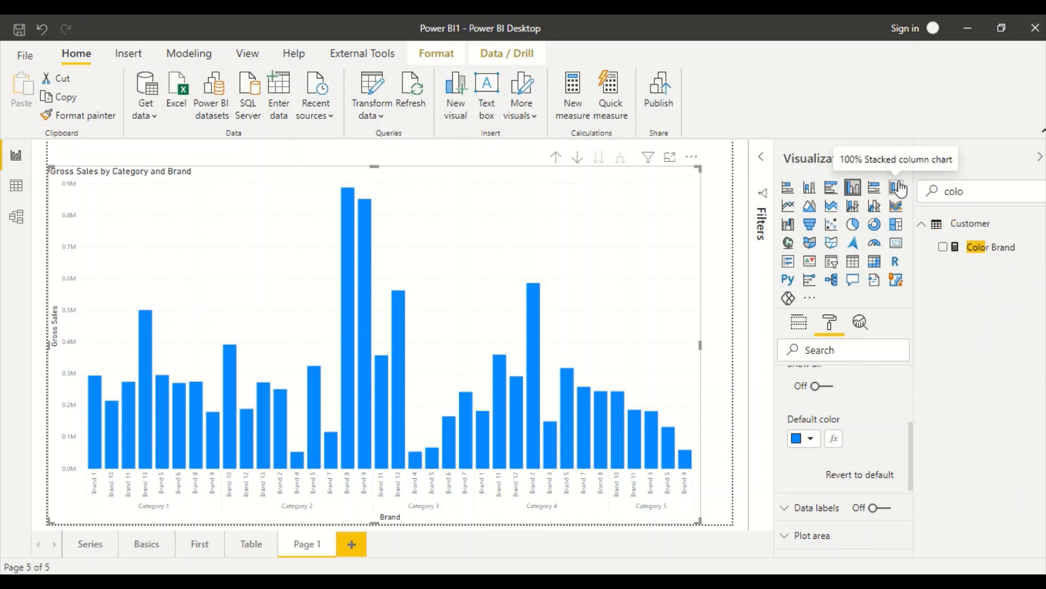
pyautogui.click(984, 250)
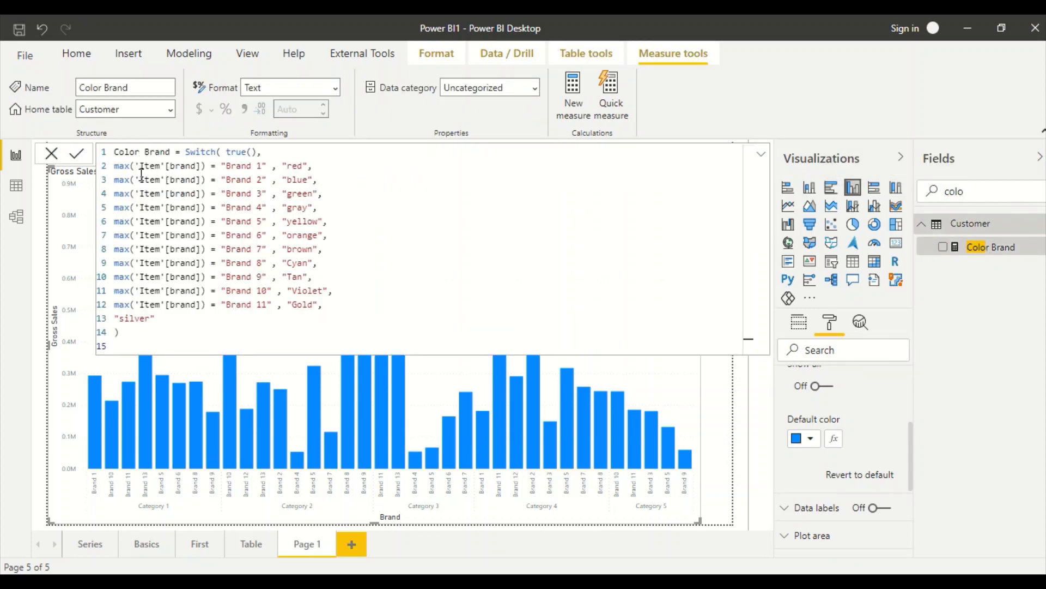
pyautogui.doubleClick(121, 164)
pyautogui.moveTo(134, 341); pyautogui.dragTo(114, 152)
pyautogui.hotkey('ctrl', 'c')
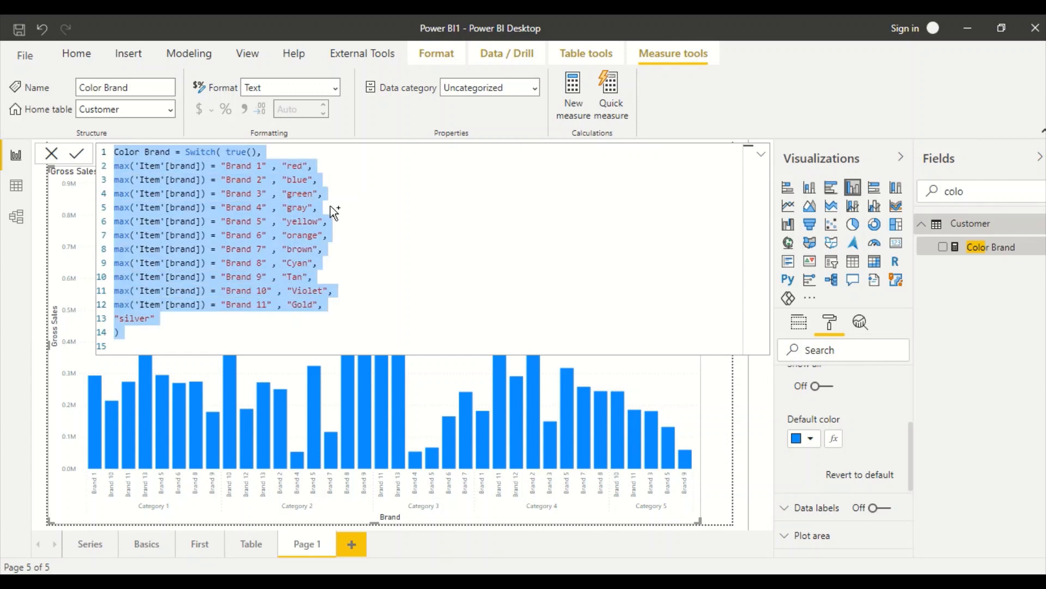
# Create a new measure in the Customer table from the copied formula and name it Color Cateogry.
pyautogui.click(408, 236)
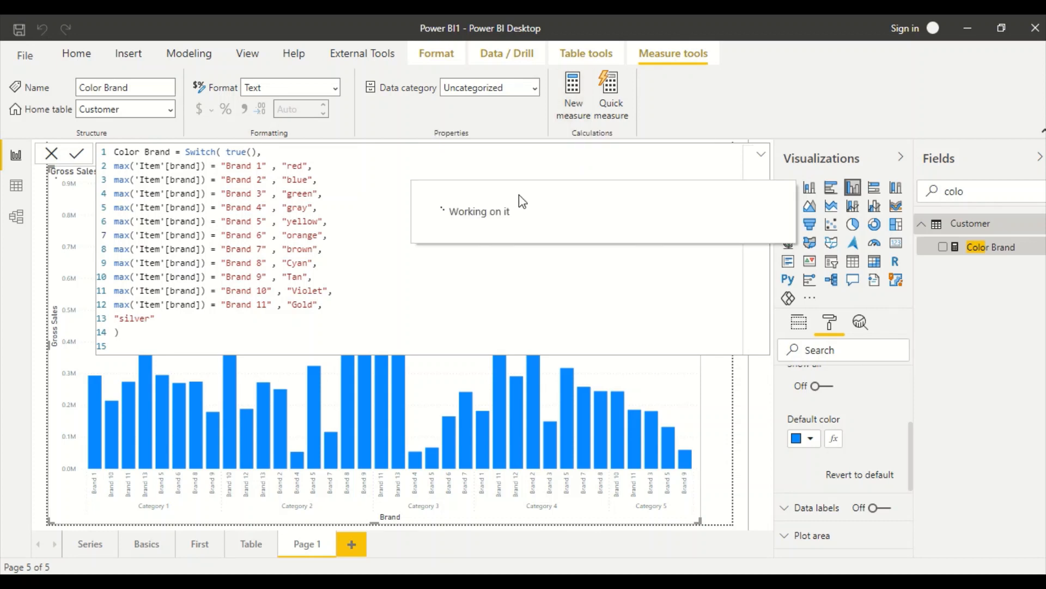
pyautogui.hotkey('ctrl', 'v')
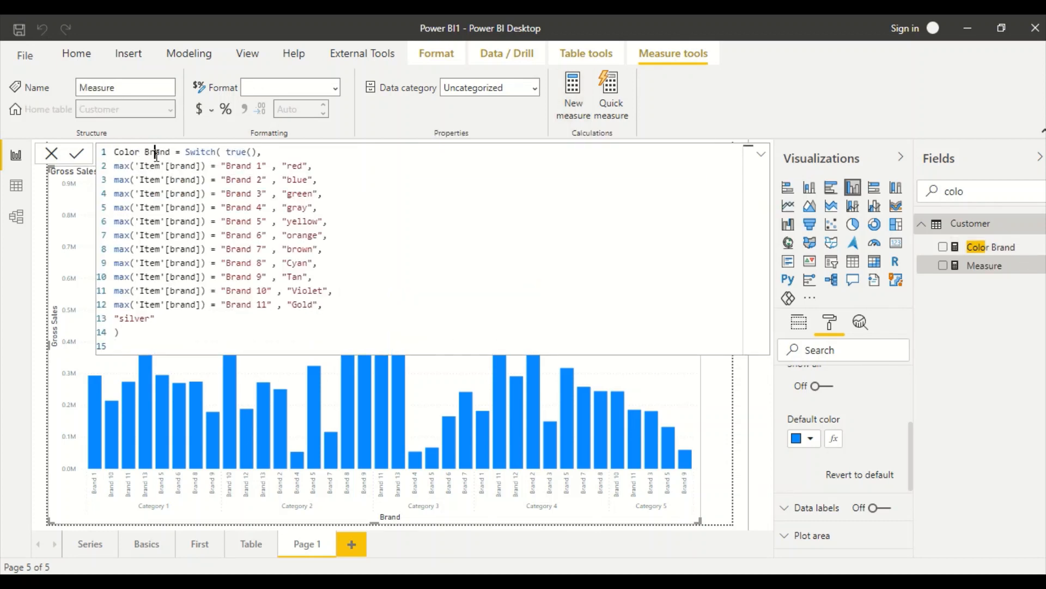
pyautogui.doubleClick(157, 153)
pyautogui.write('Cate')
pyautogui.write('ogry')
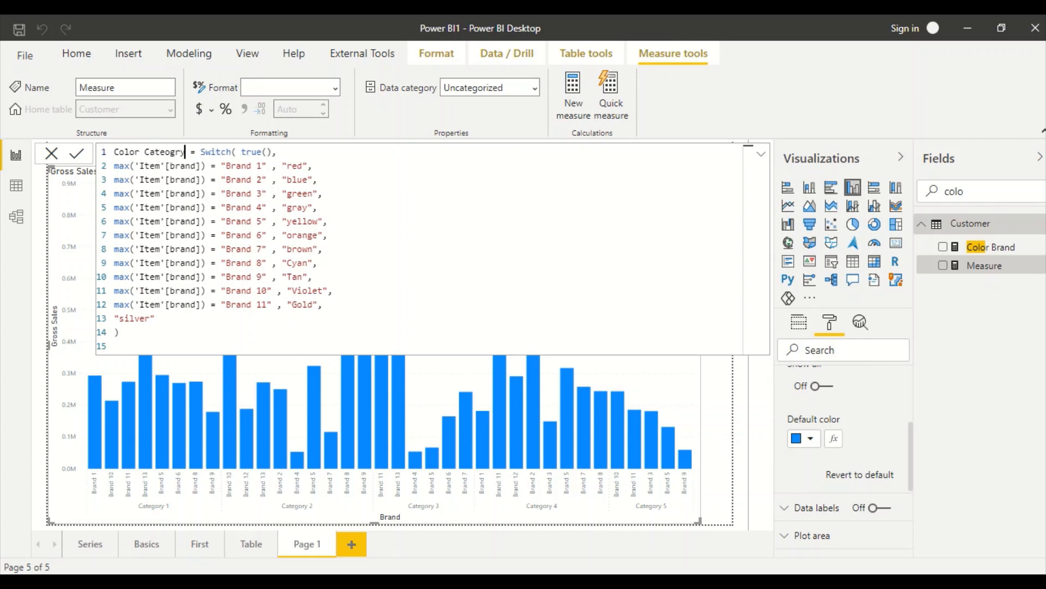
# Change the first condition to test 'Item'[Category] for "Category 1" and replace "Brand 2" with the same copied value.
pyautogui.hotkey('alt', 'Tab')
pyautogui.moveTo(486, 391); pyautogui.dragTo(433, 392)
pyautogui.hotkey('ctrl', 'c')
pyautogui.hotkey('alt', 'Tab')
pyautogui.doubleClick(195, 165)
pyautogui.write('C')
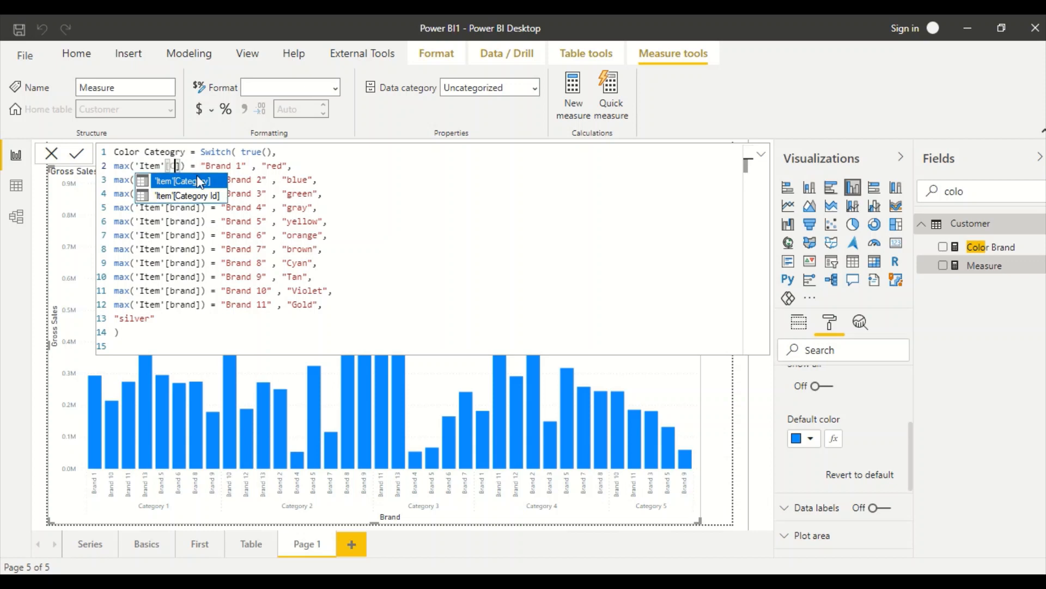
pyautogui.click(197, 176)
pyautogui.moveTo(277, 165); pyautogui.dragTo(225, 180)
pyautogui.hotkey('ctrl', 'v')
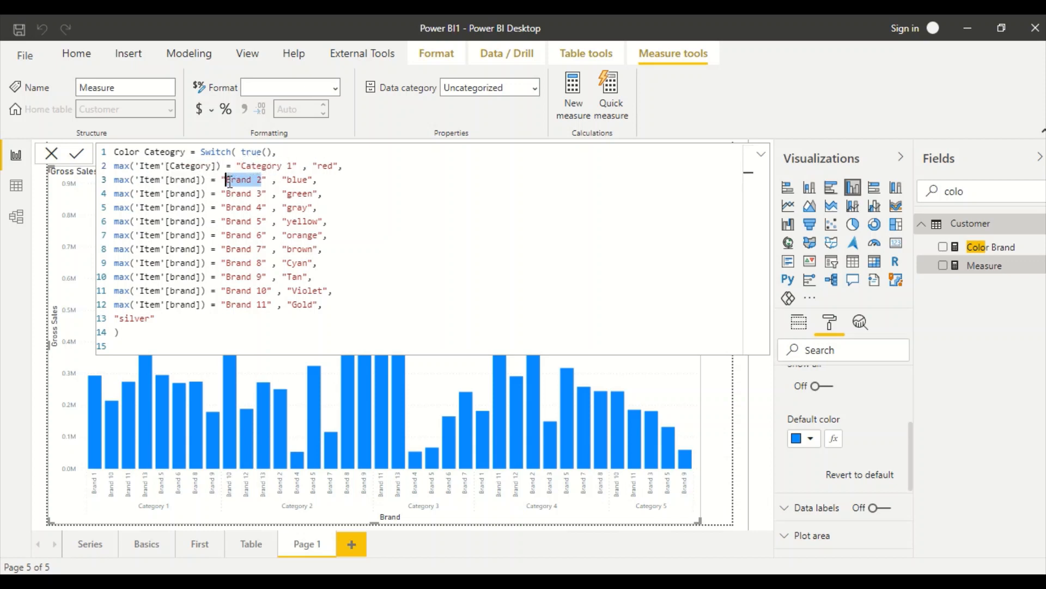
pyautogui.hotkey('ctrl', 'v')
# Copy the complete "Category 1" condition line and commit the Color Cateogry measure.
pyautogui.moveTo(344, 166); pyautogui.dragTo(112, 179)
pyautogui.hotkey('ctrl', 'c')
pyautogui.click(352, 167)
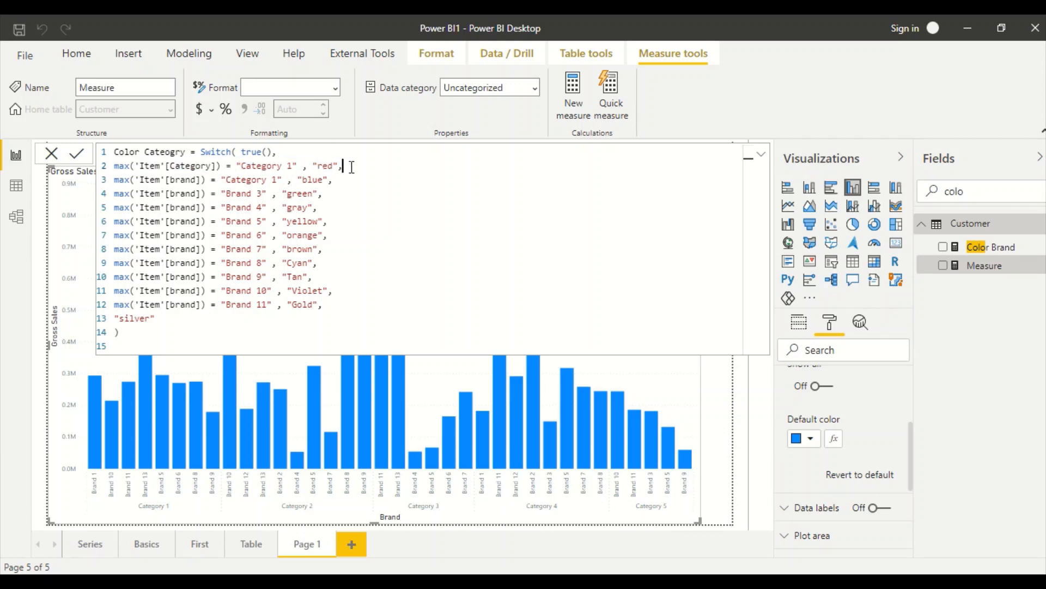
pyautogui.press('Return')
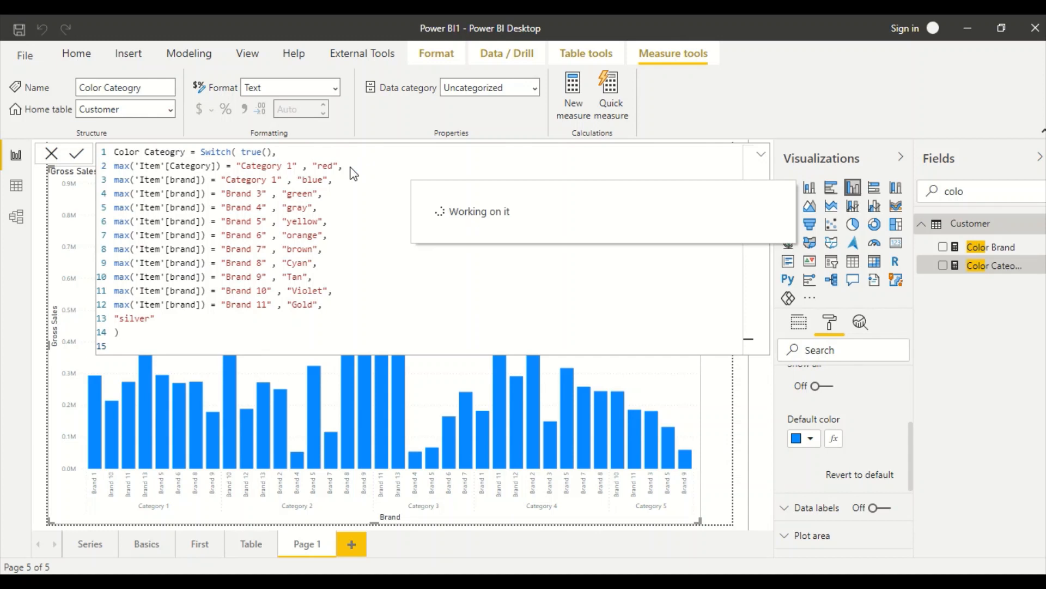
# Insert four blank lines below the "Category 1" condition and delete all the remaining 'Item'[brand] conditions.
pyautogui.hotkey('shift', 'Return')
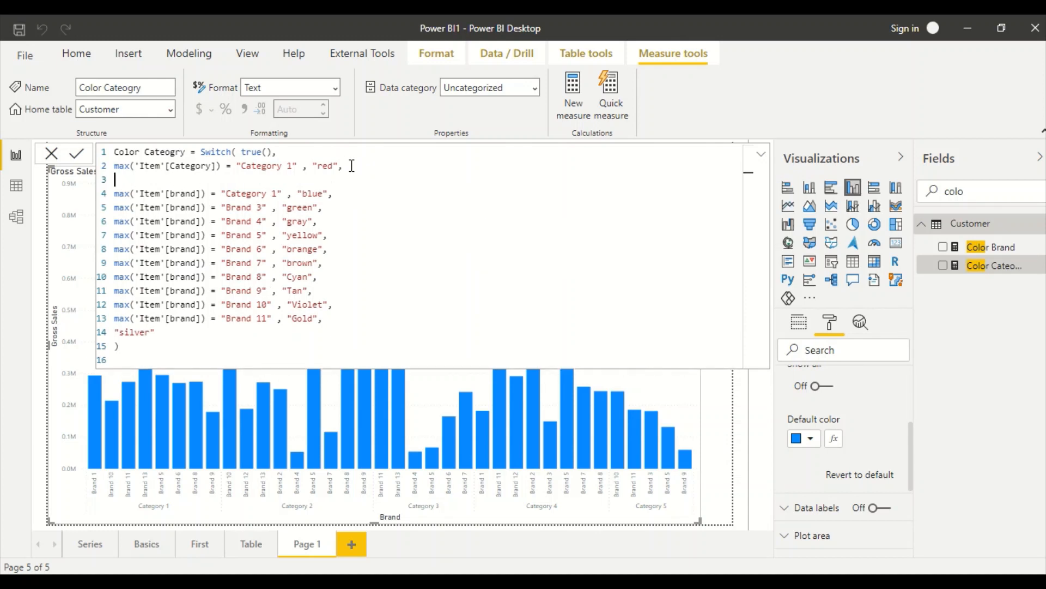
pyautogui.hotkey('shift', 'Return')
pyautogui.hotkey('shift', 'Return')
pyautogui.hotkey('shift', 'Return')
pyautogui.press('Down')
pyautogui.hotkey('shift', 'Down')
pyautogui.hotkey('shift', 'Down')
pyautogui.hotkey('shift', 'Down')
pyautogui.hotkey('shift', 'Down')
pyautogui.hotkey('shift', 'Down')
pyautogui.hotkey('shift', 'Down')
pyautogui.hotkey('shift', 'Down')
pyautogui.hotkey('shift', 'Down')
pyautogui.hotkey('shift', 'Down')
pyautogui.hotkey('shift', 'Down')
pyautogui.hotkey('shift', 'Down')
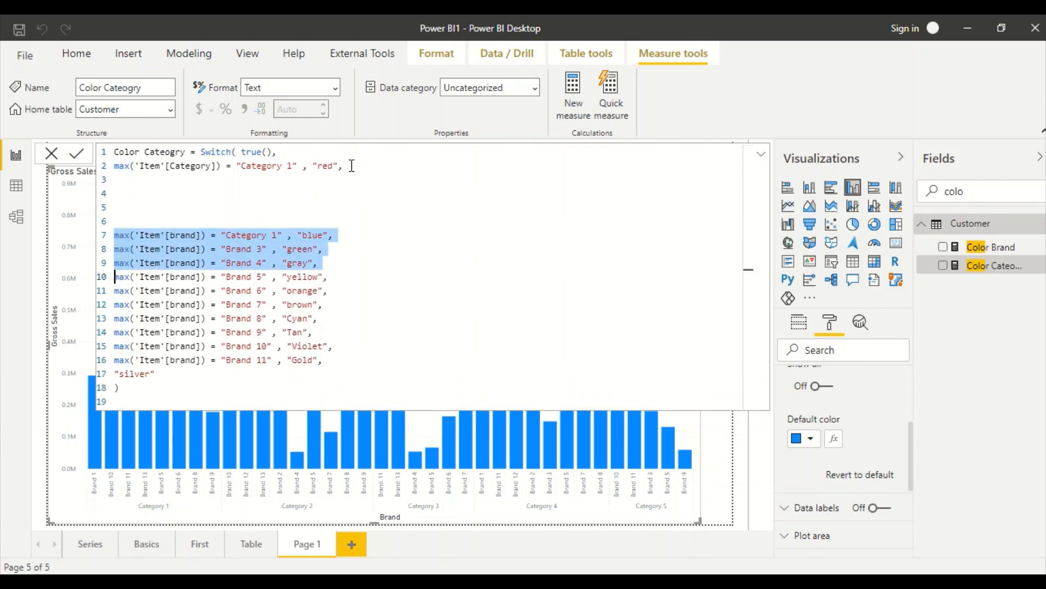
pyautogui.hotkey('shift', 'Up')
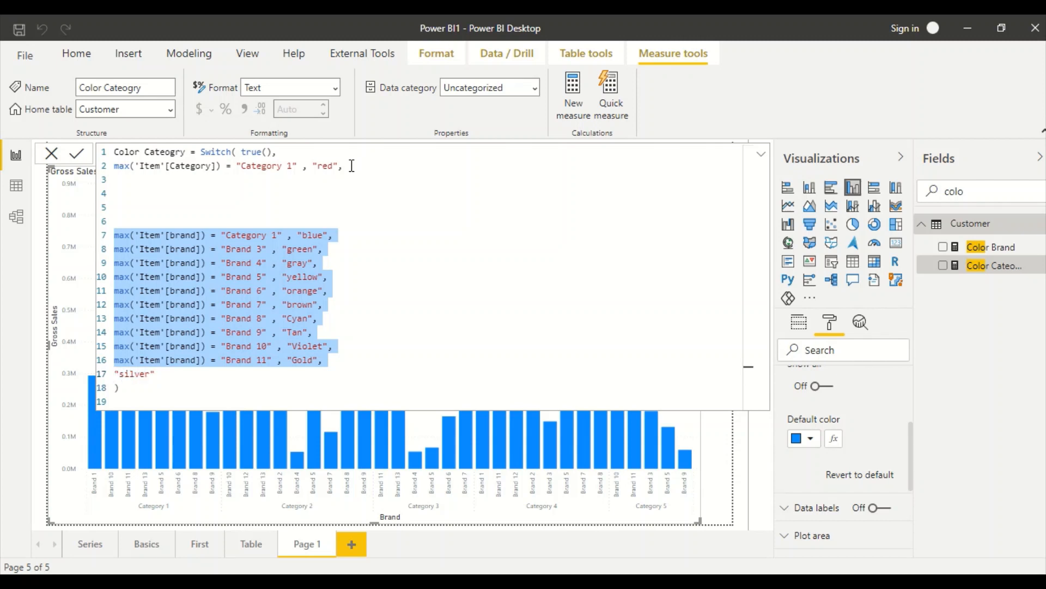
pyautogui.press('Delete')
# Paste three copies of the "Category 1" condition on the blank lines below it.
pyautogui.click(114, 184)
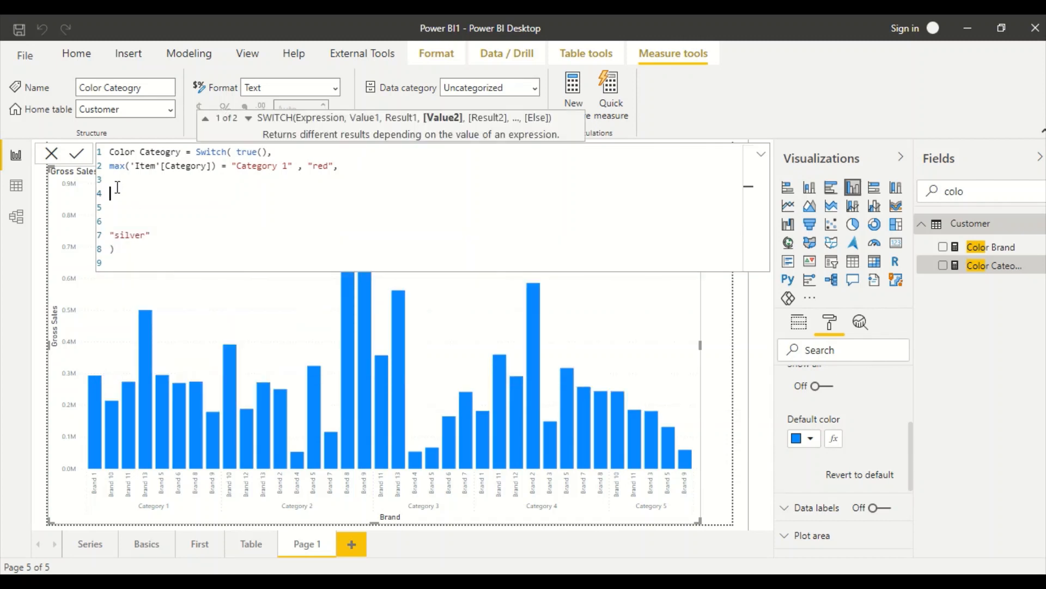
pyautogui.hotkey('ctrl', 'v')
pyautogui.press('Down')
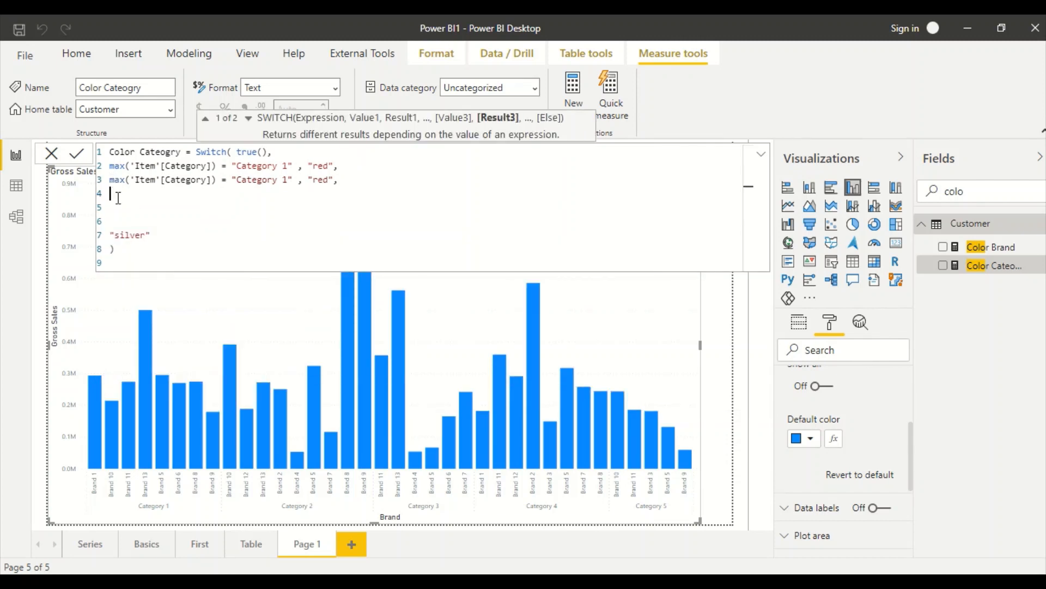
pyautogui.hotkey('ctrl', 'v')
pyautogui.press('Down')
pyautogui.hotkey('ctrl', 'v')
# Change the category names in the three pasted conditions to Category 2, Category 3 and Category 4.
pyautogui.doubleClick(283, 180)
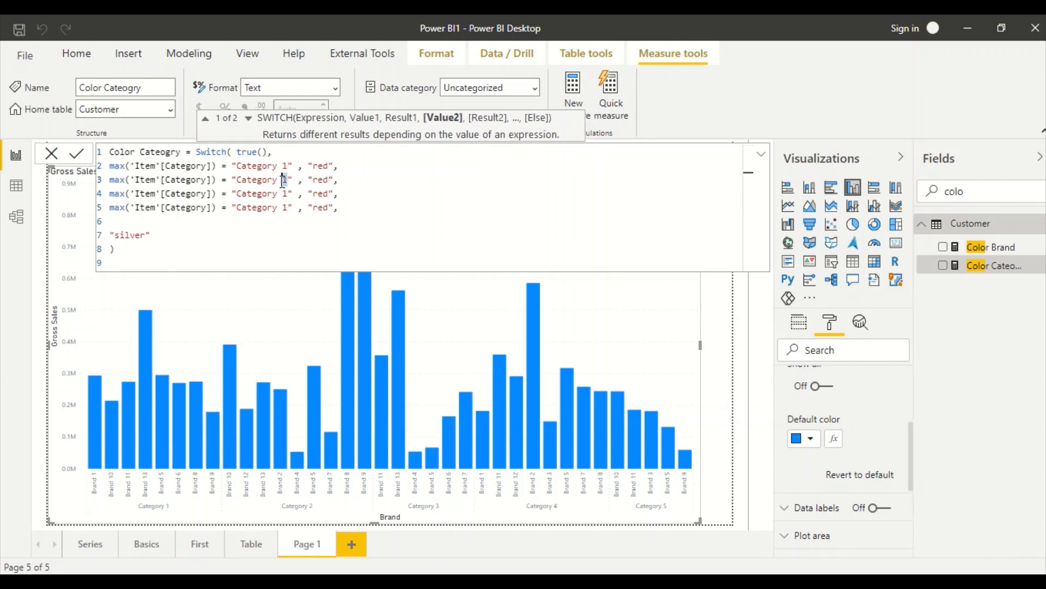
pyautogui.write('2')
pyautogui.doubleClick(287, 194)
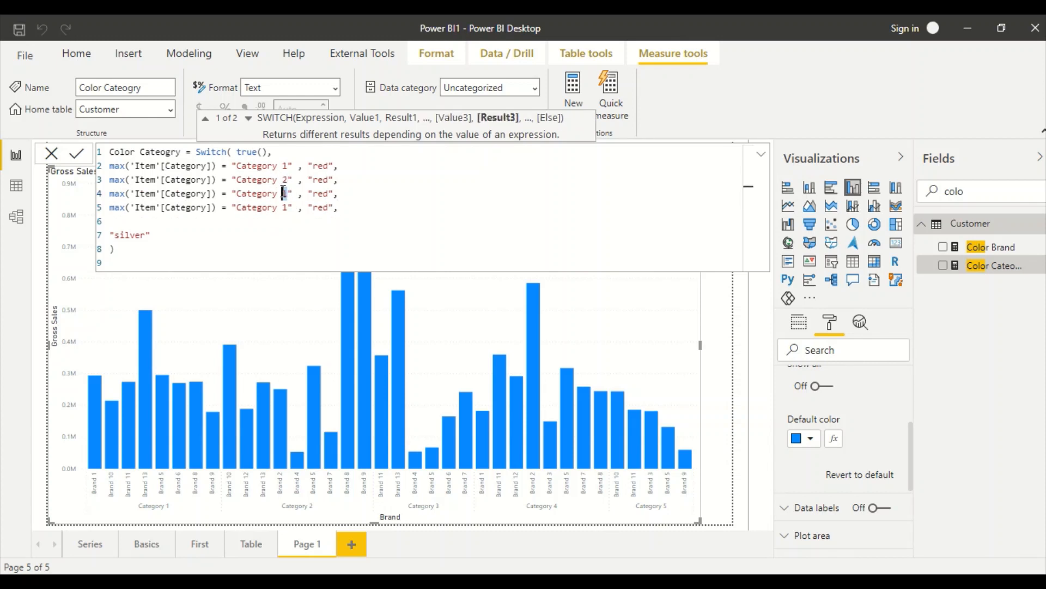
pyautogui.write('3')
pyautogui.doubleClick(287, 208)
pyautogui.write('4')
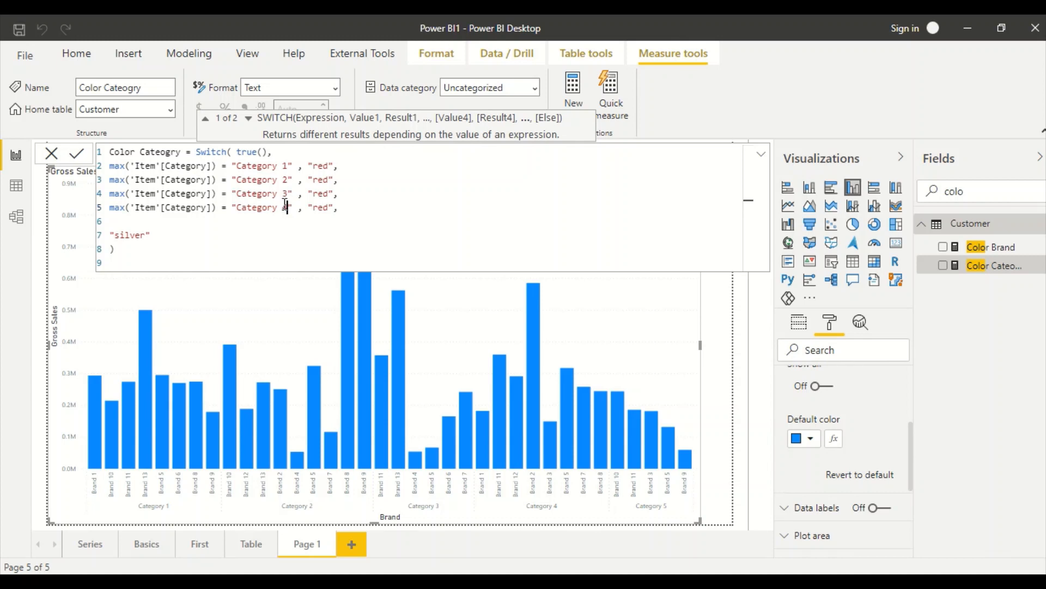
# Change the result colors in the Color Cateogry measure to blue for Category 2, green for Category 3 and yellow for Category 4.
pyautogui.doubleClick(319, 180)
pyautogui.write('blue')
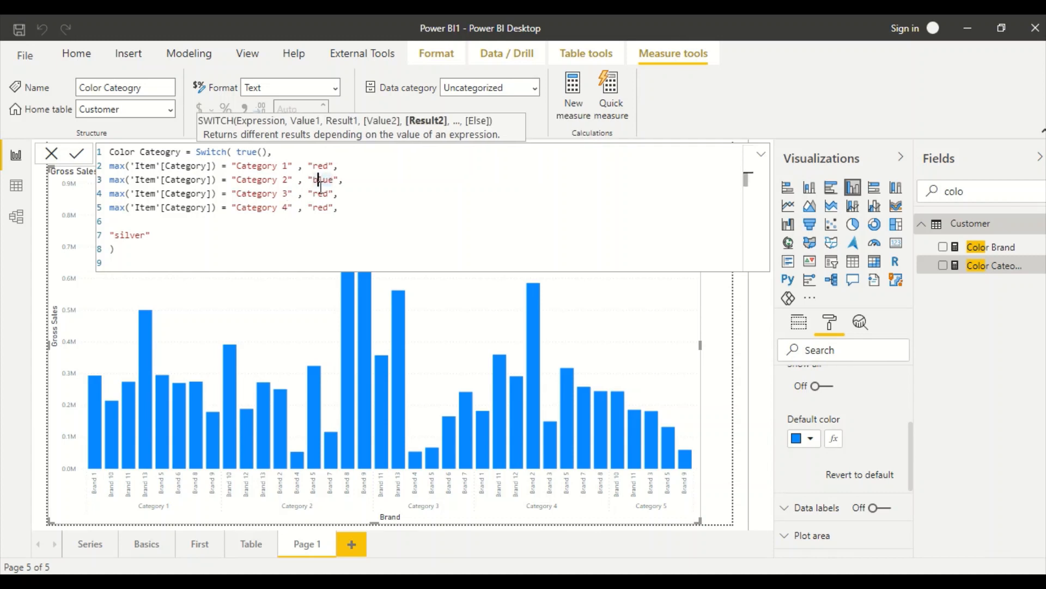
pyautogui.doubleClick(321, 193)
pyautogui.write('green')
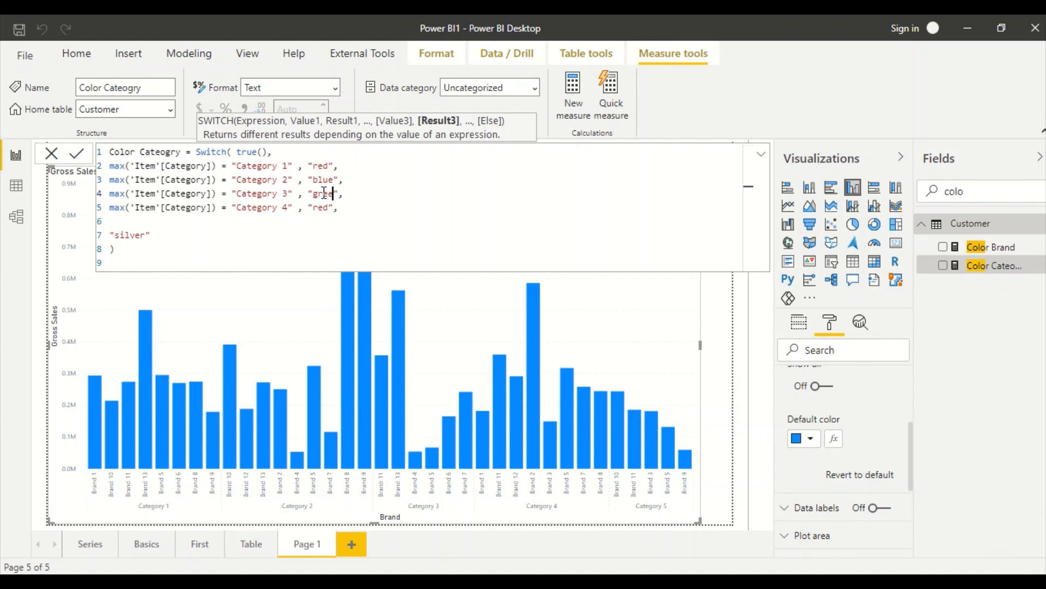
pyautogui.doubleClick(328, 208)
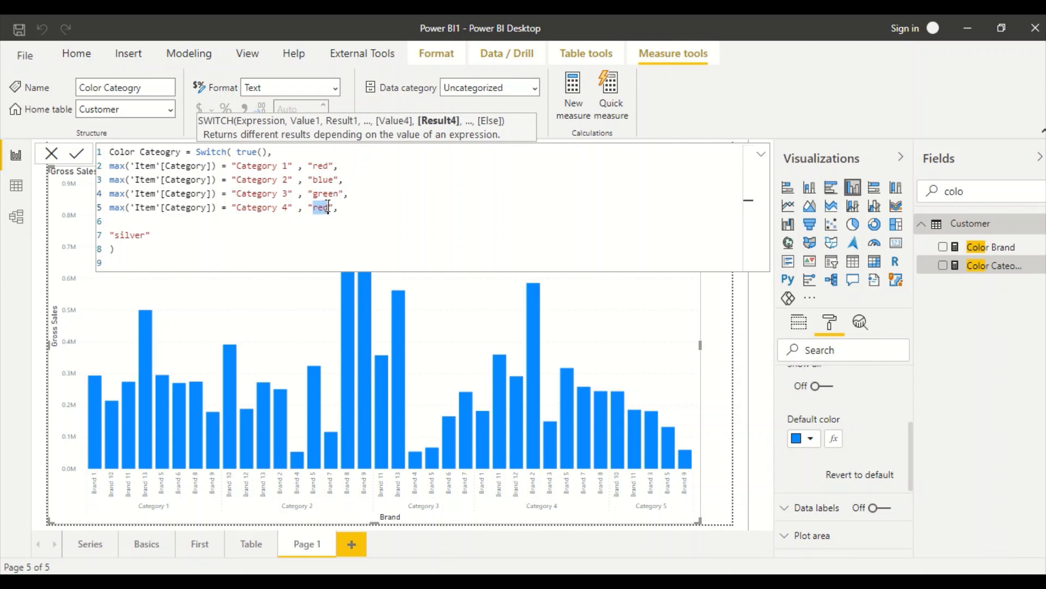
pyautogui.write('yellow')
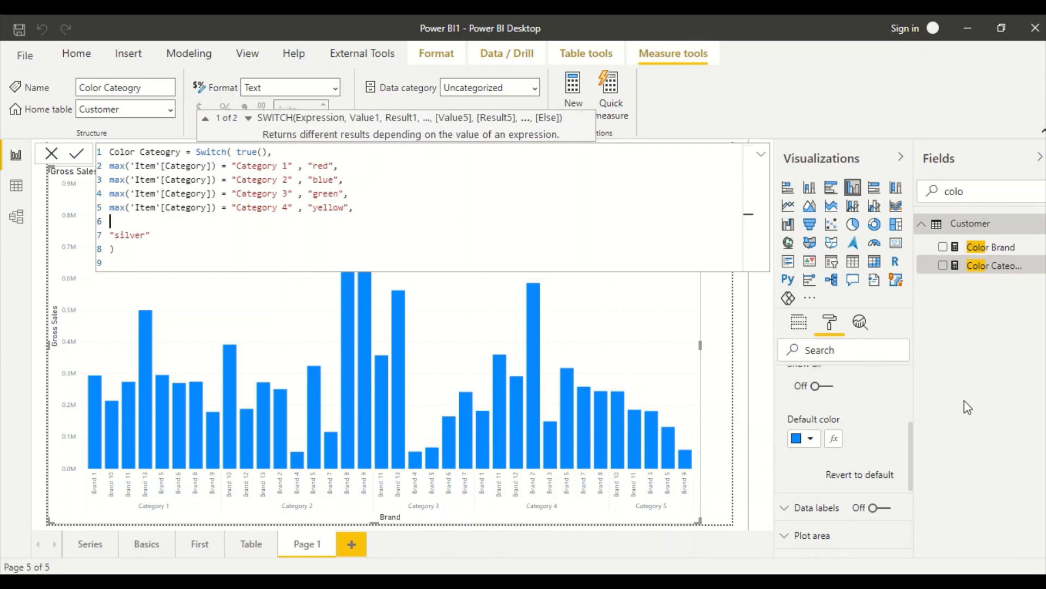
# Apply conditional formatting to the columns' default color by field value, based on the Color Brand measure.
pyautogui.click(841, 439)
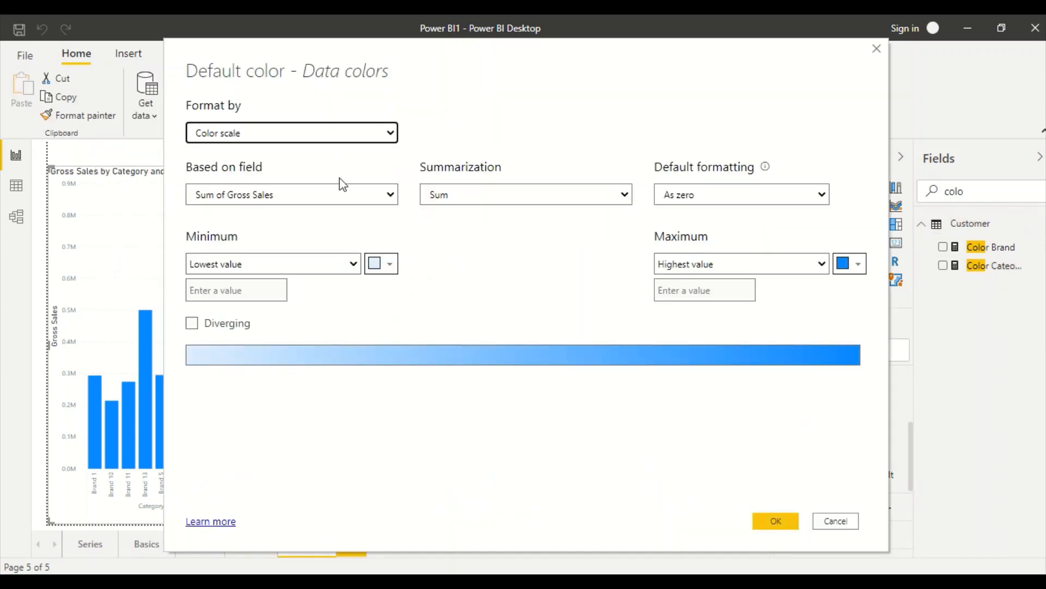
pyautogui.click(297, 137)
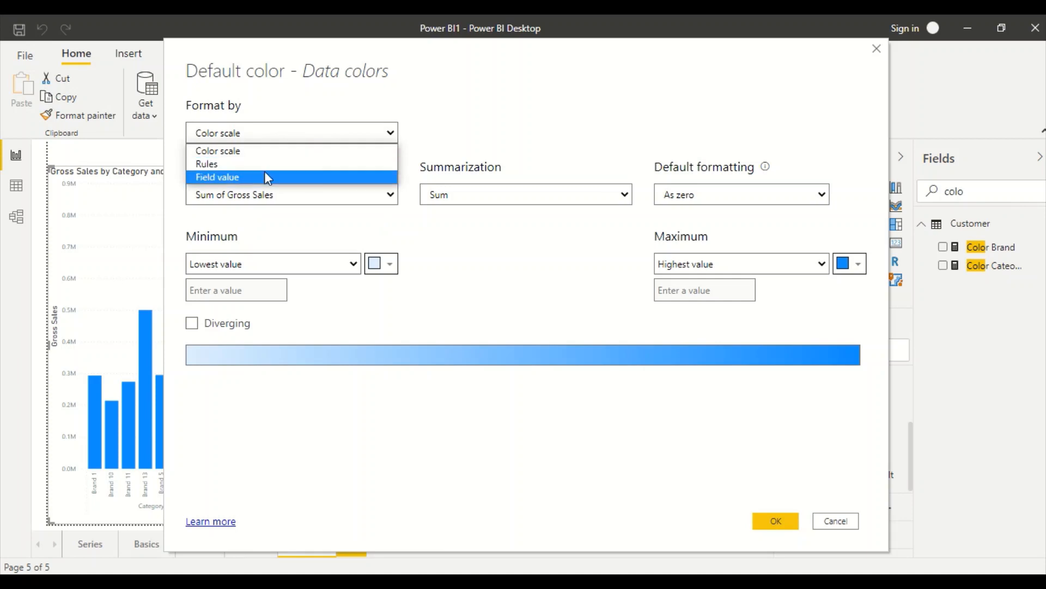
pyautogui.click(264, 172)
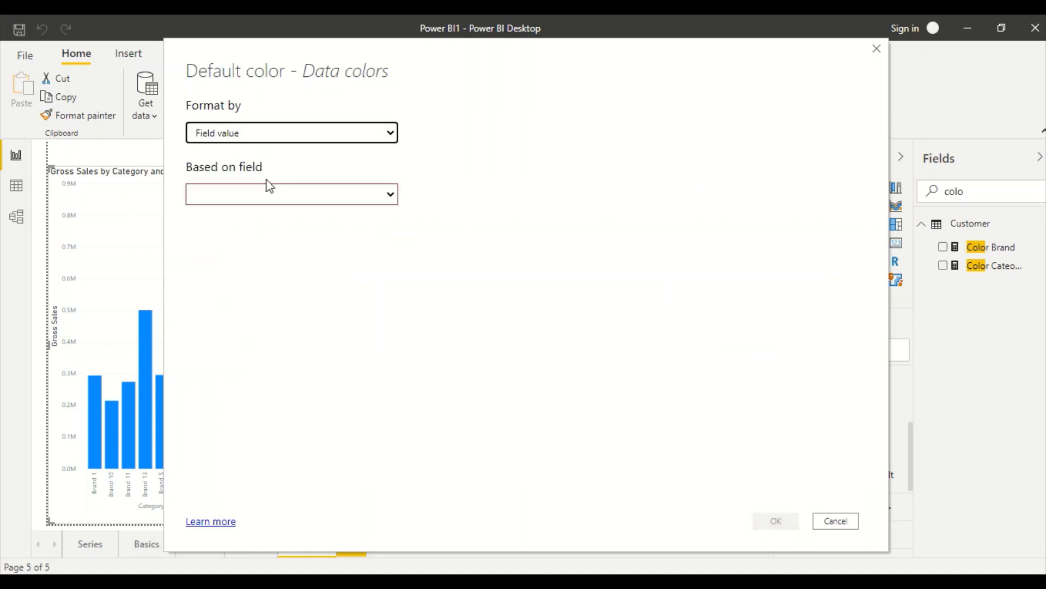
pyautogui.click(266, 194)
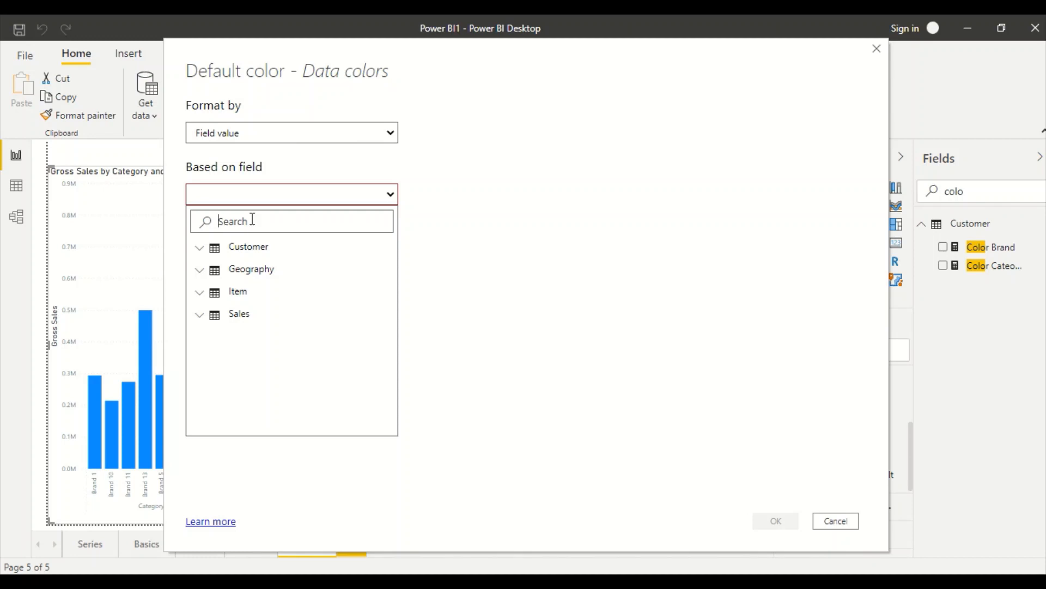
pyautogui.write('colo')
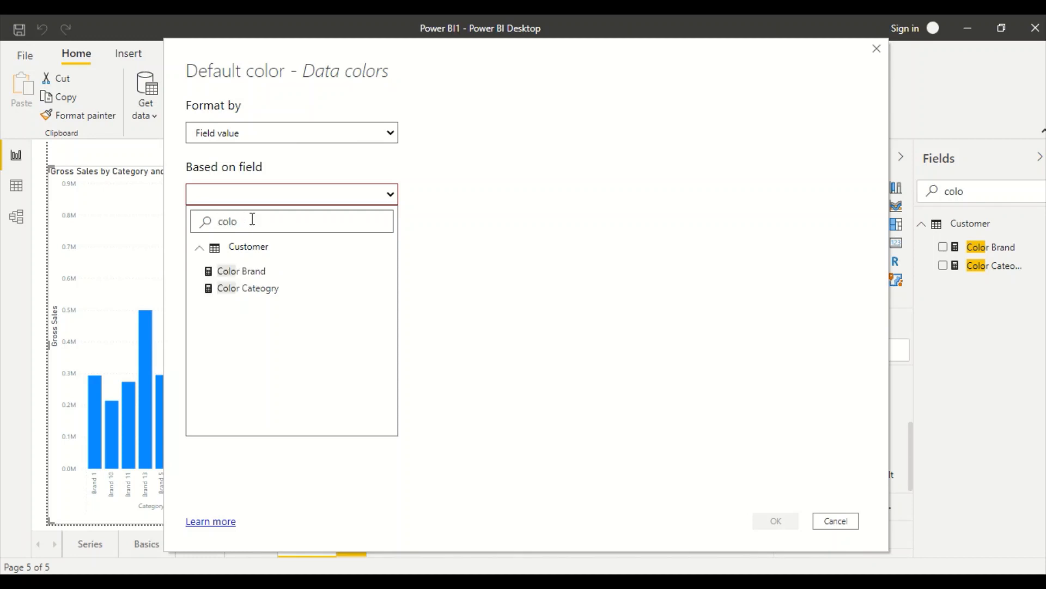
pyautogui.click(263, 273)
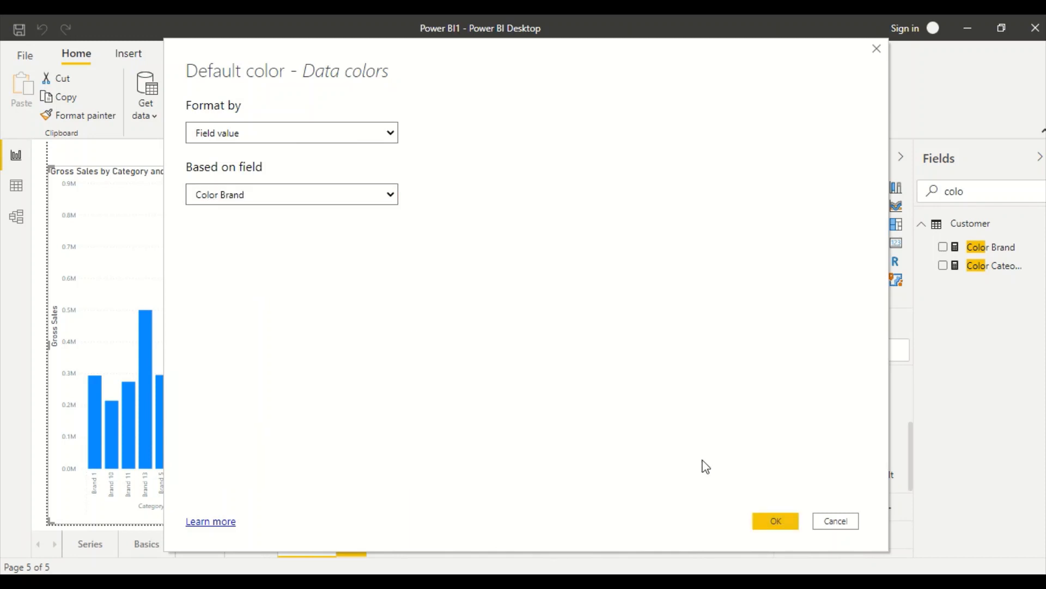
pyautogui.click(765, 521)
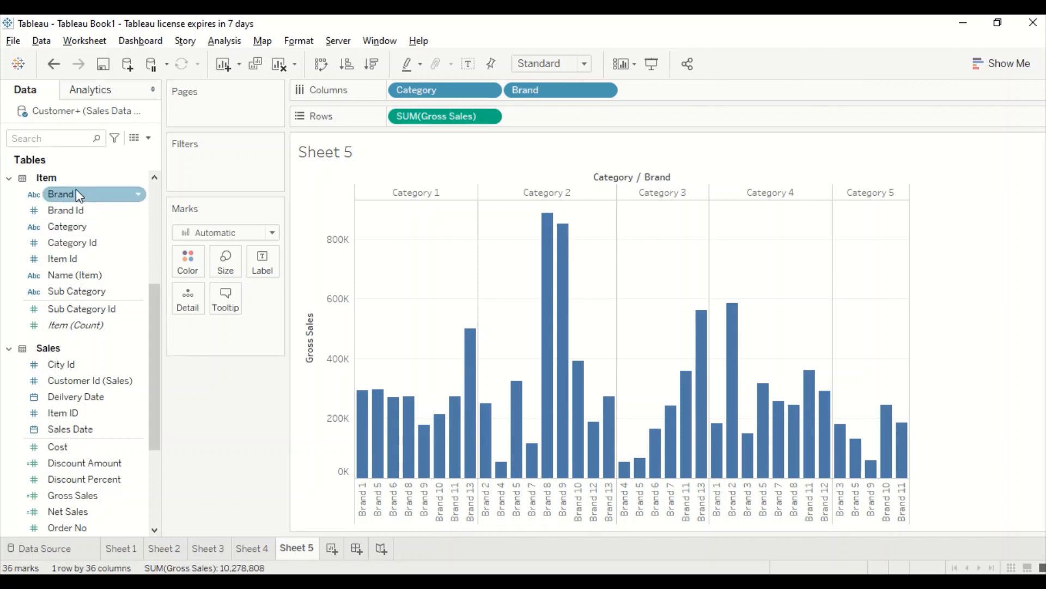
# Switch to Tableau and color the bars on Sheet 5 by Brand.
pyautogui.moveTo(77, 194); pyautogui.dragTo(187, 255)
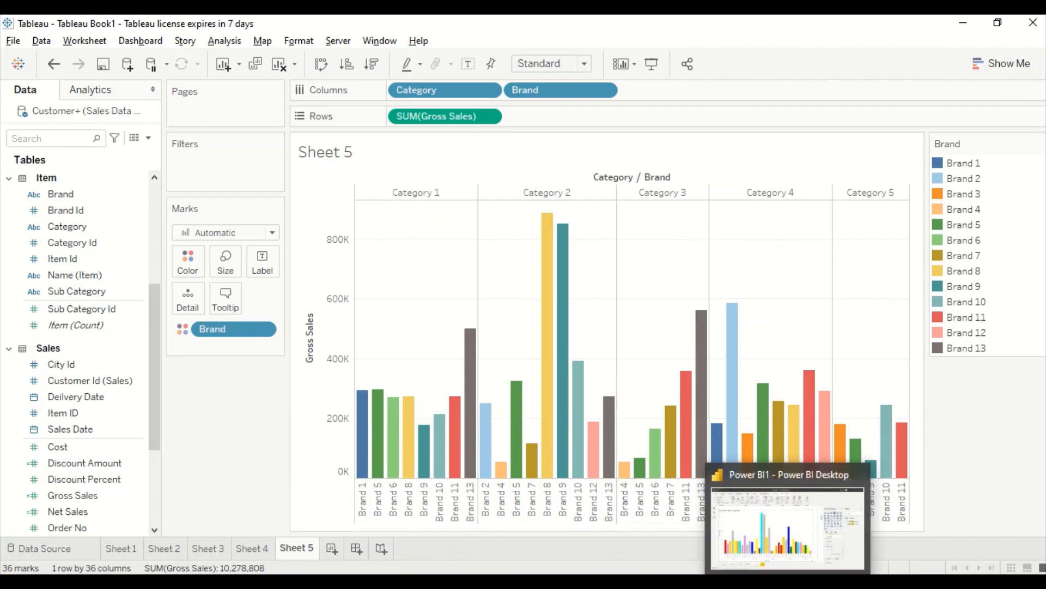
# Switch to Power BI, clear the columns' conditional color and set new default color formatting to use a field value.
pyautogui.click(785, 531)
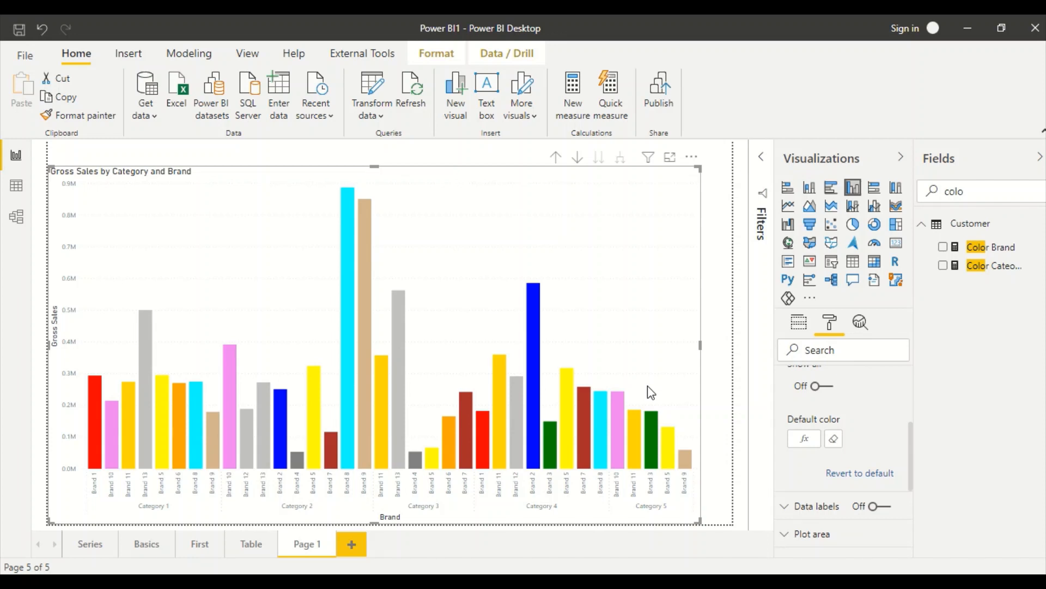
pyautogui.click(843, 442)
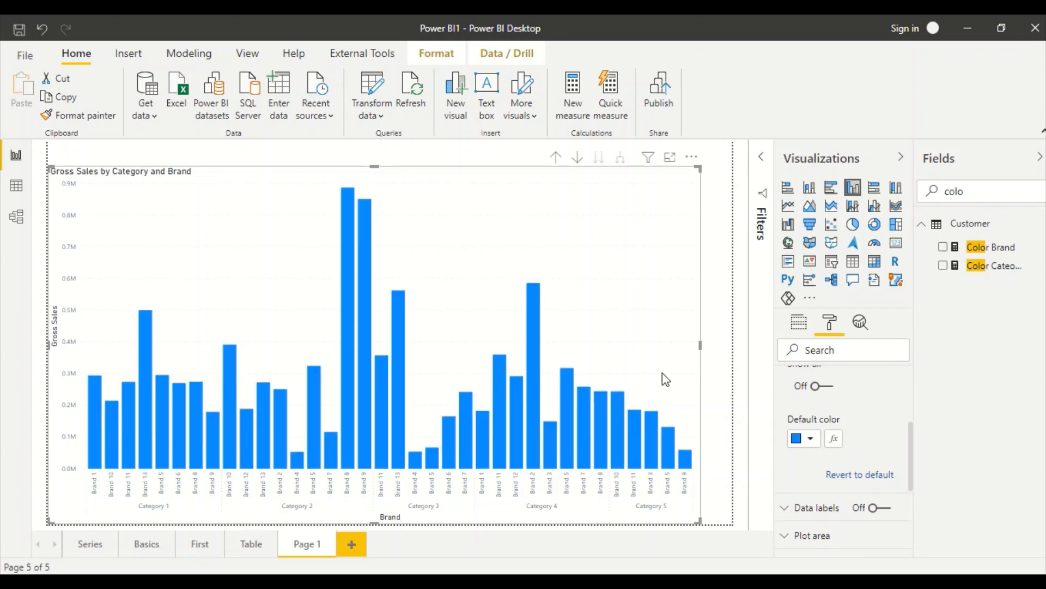
pyautogui.click(835, 440)
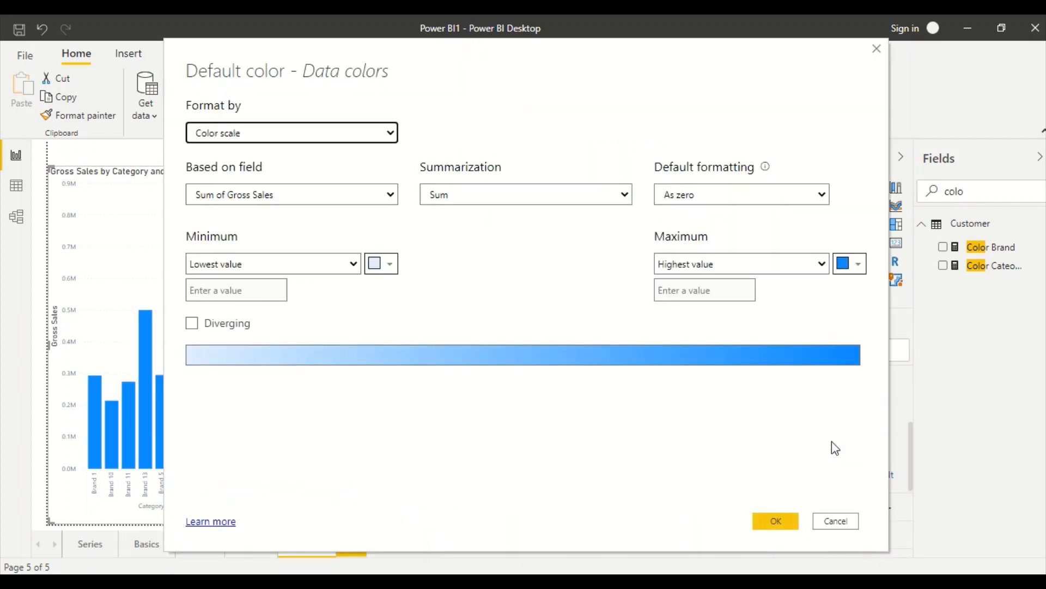
pyautogui.click(295, 143)
pyautogui.click(244, 180)
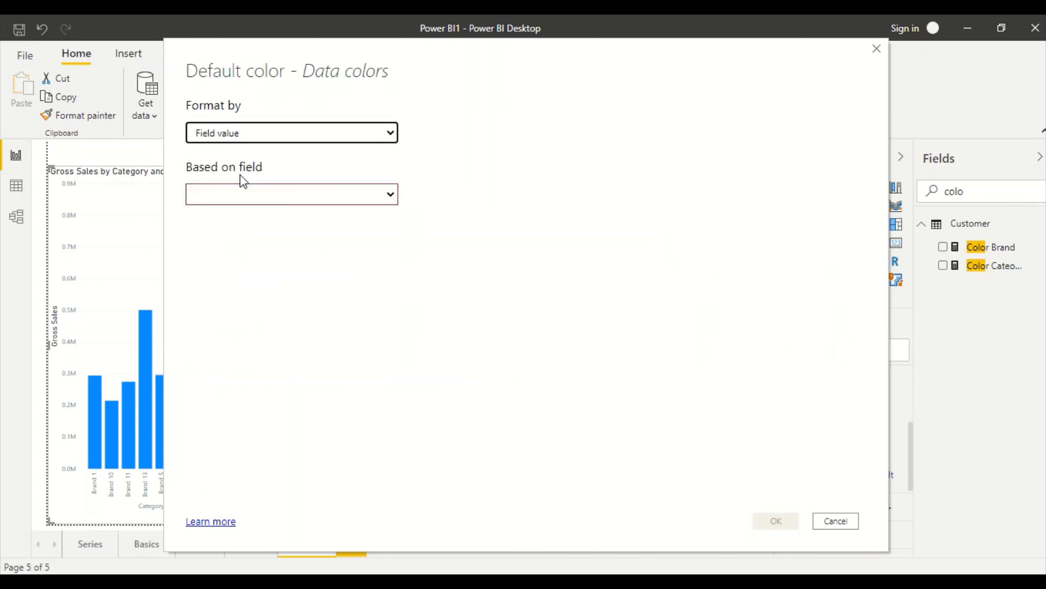
pyautogui.click(247, 191)
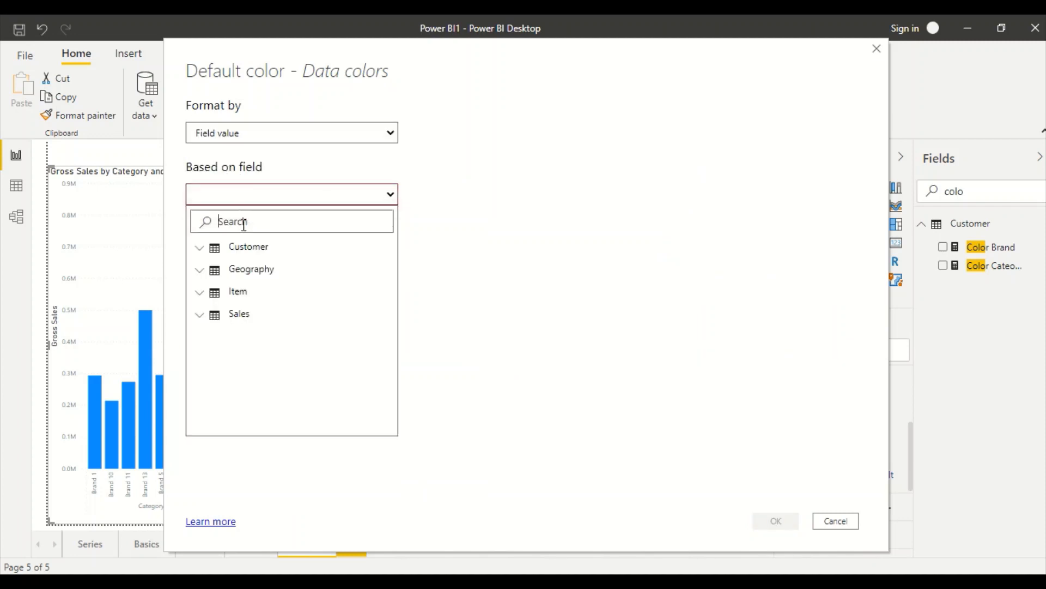
pyautogui.click(243, 223)
pyautogui.write('cate')
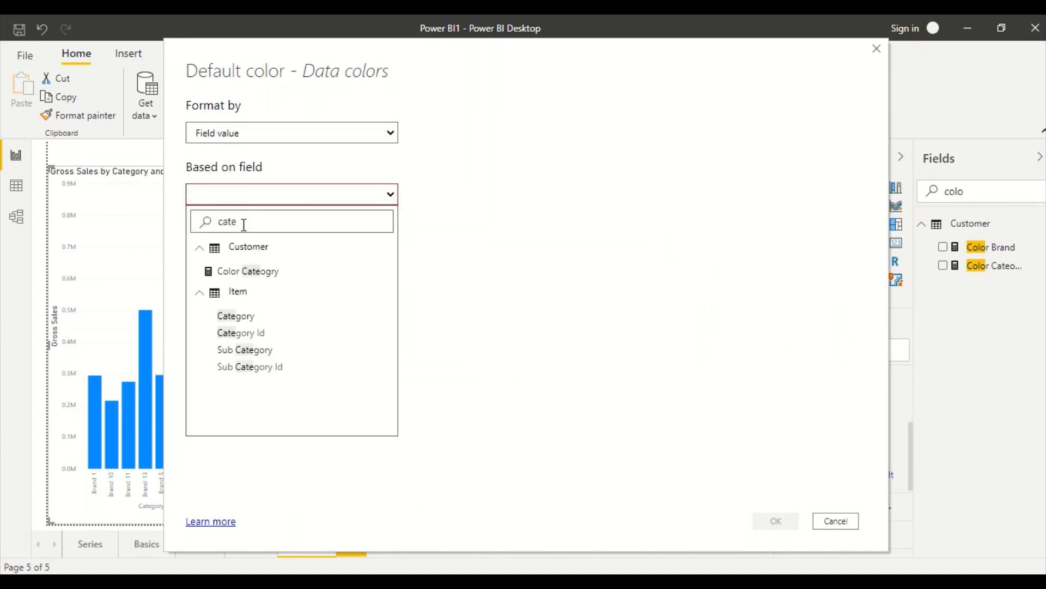
pyautogui.click(251, 316)
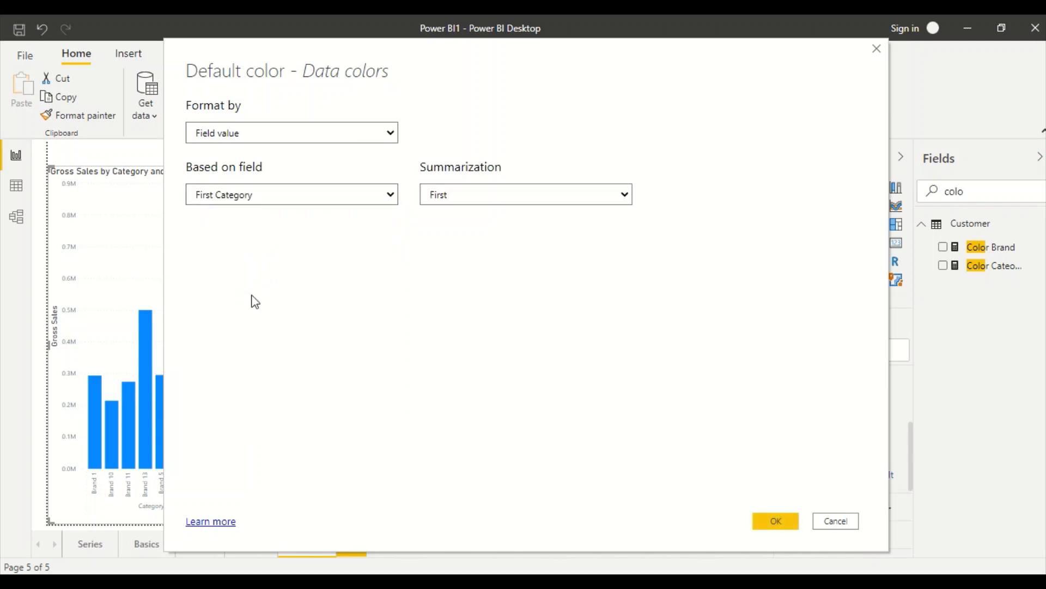
# Base the default color on the Color Cateogry measure and apply the formatting to the columns.
pyautogui.click(257, 201)
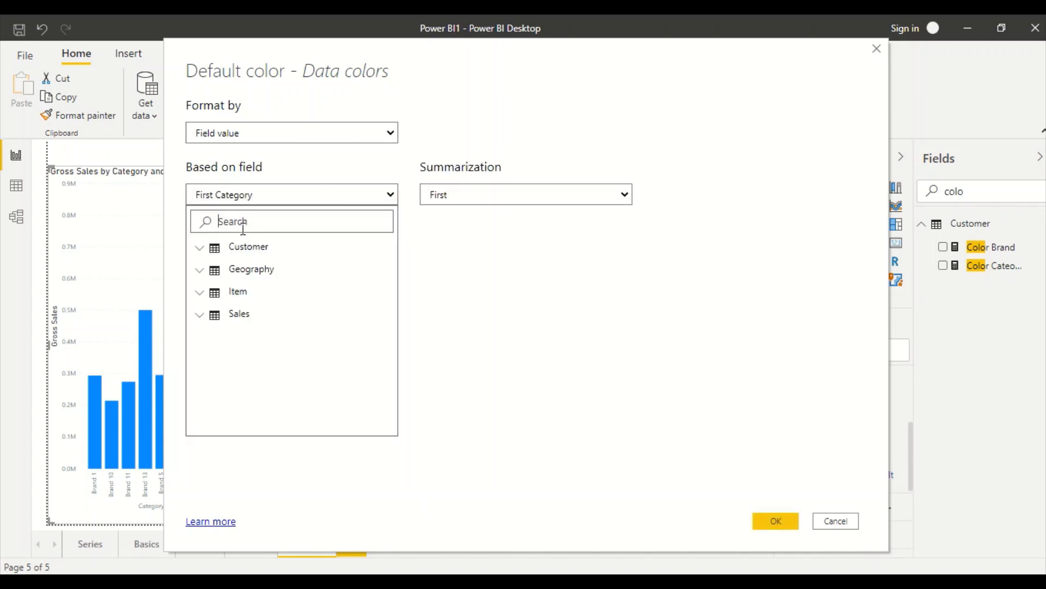
pyautogui.click(243, 225)
pyautogui.write('colo')
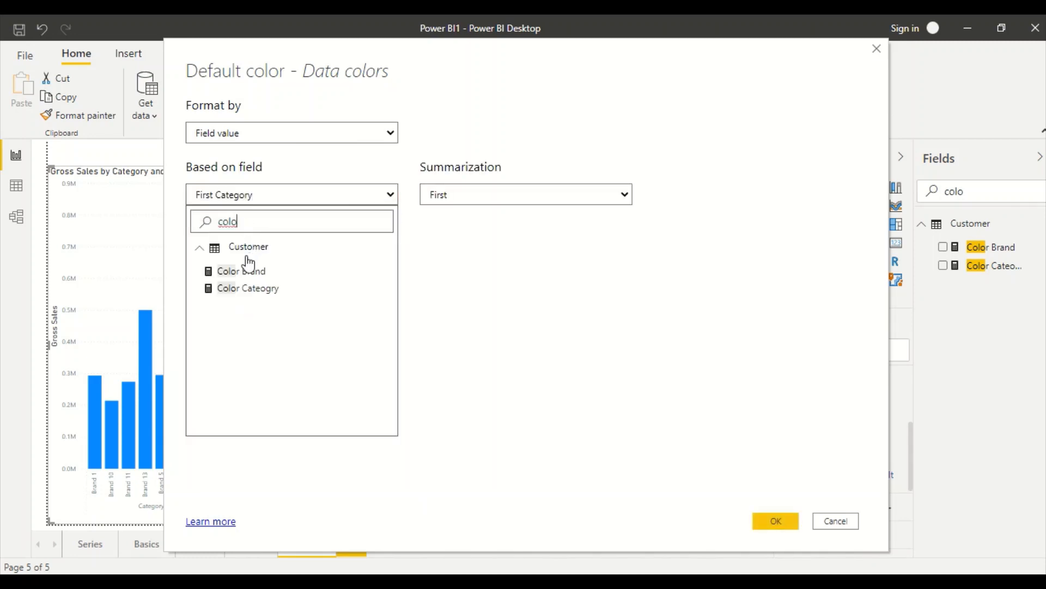
pyautogui.click(240, 288)
pyautogui.click(776, 521)
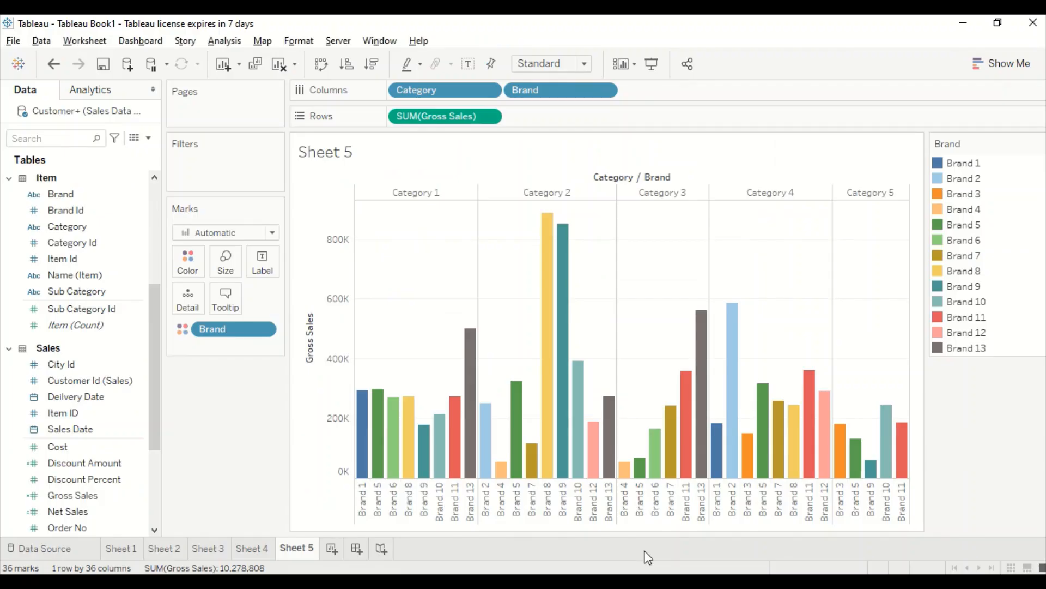
# Switch to Tableau and color the bars on Sheet 5 by Category instead of Brand.
pyautogui.moveTo(267, 329); pyautogui.dragTo(186, 258)
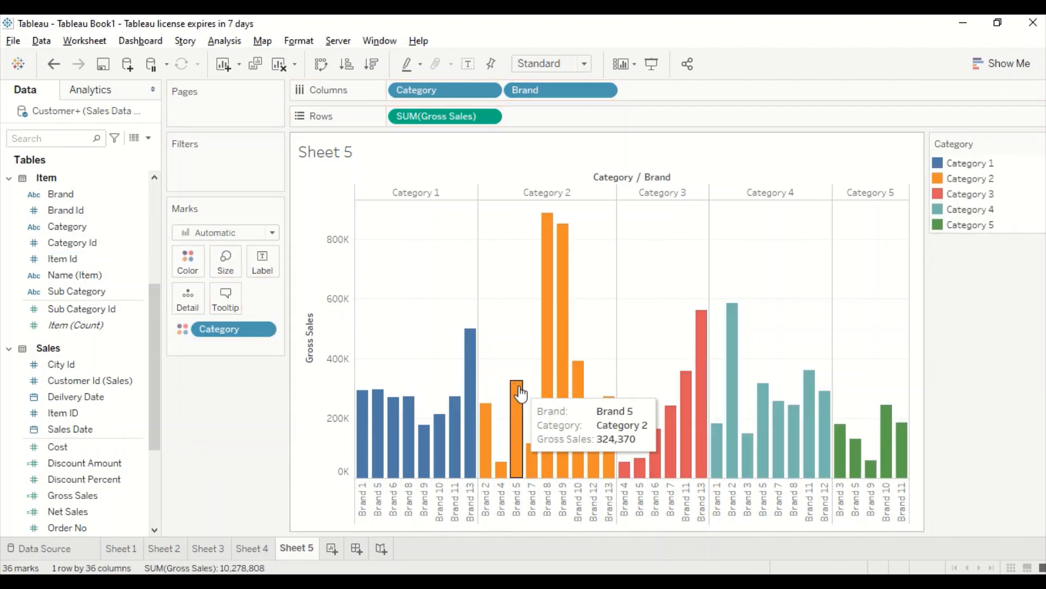